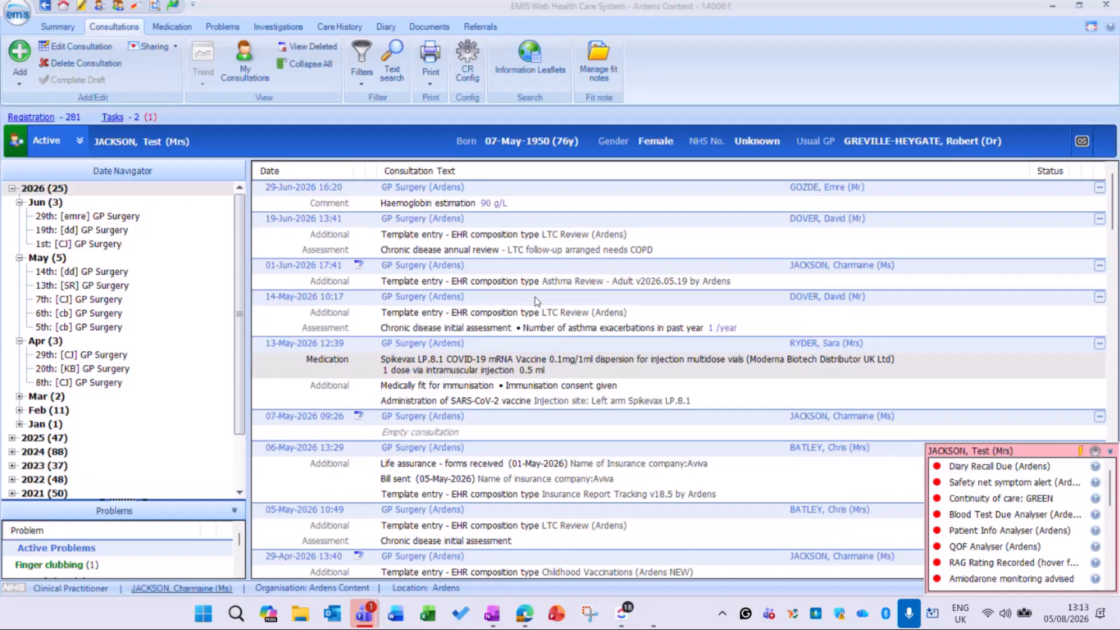
- Start a new consultation for the patient, look at the recently used templates in the template picker, and close it without choosing one
left_click(19, 56)
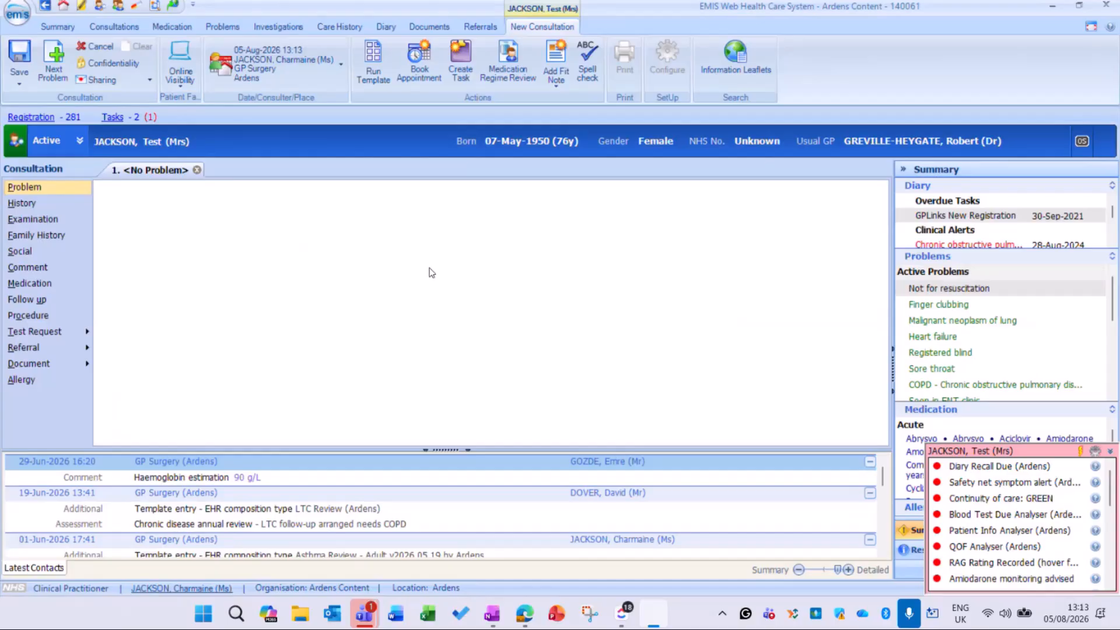
left_click(373, 63)
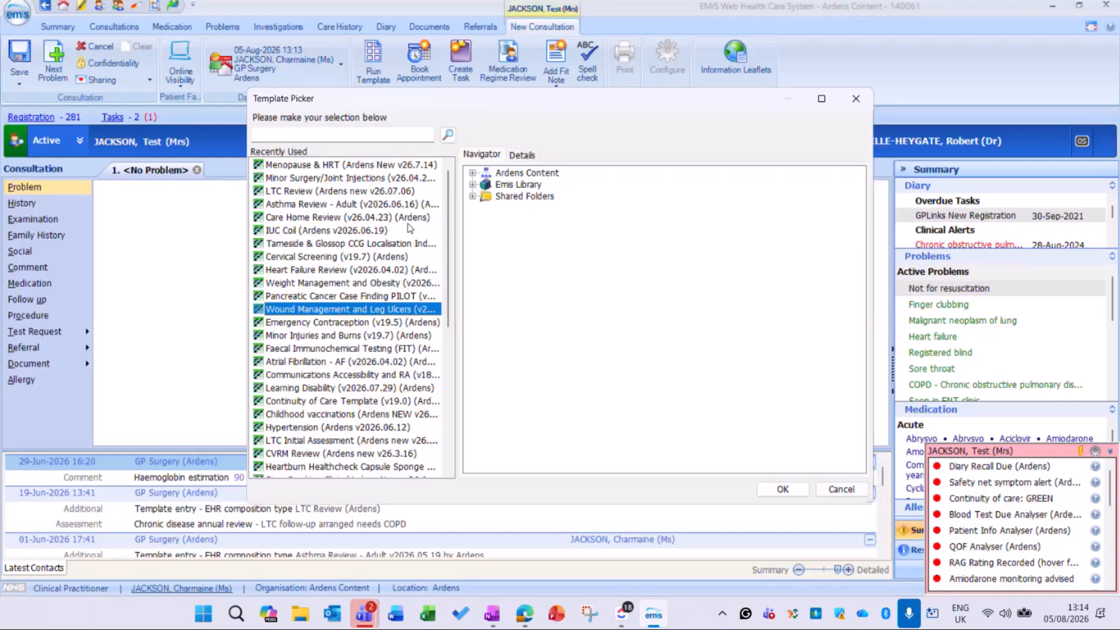
left_click(844, 492)
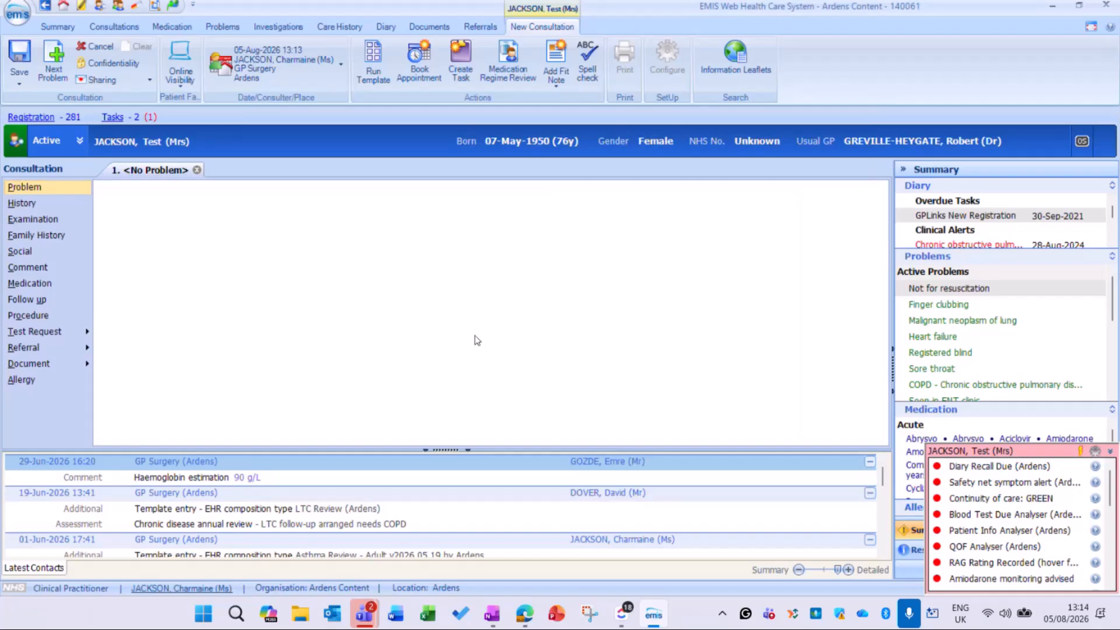
- Open the Protocol Launcher and check the options for adding a protocol to the empty slot B, leaving the slot empty
key("F12")
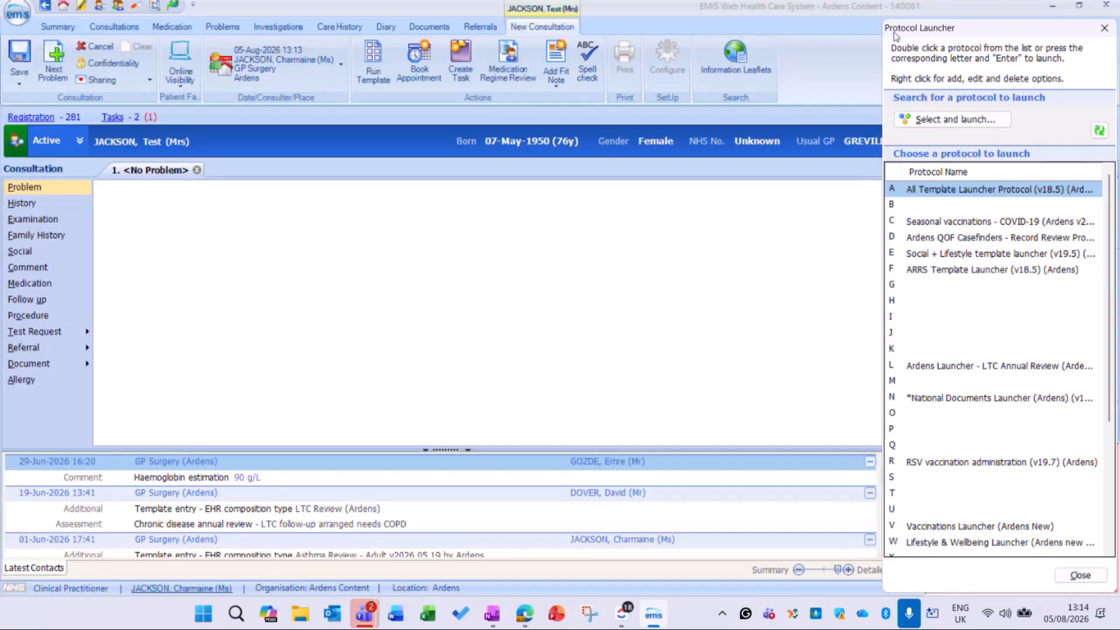
left_click(924, 194)
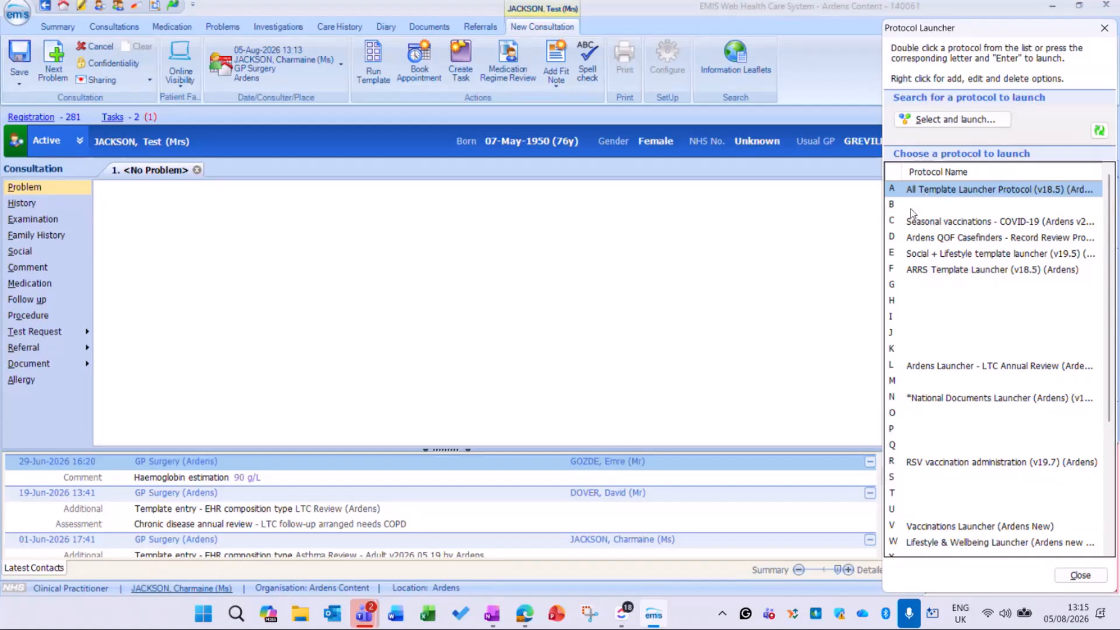
right_click(928, 205)
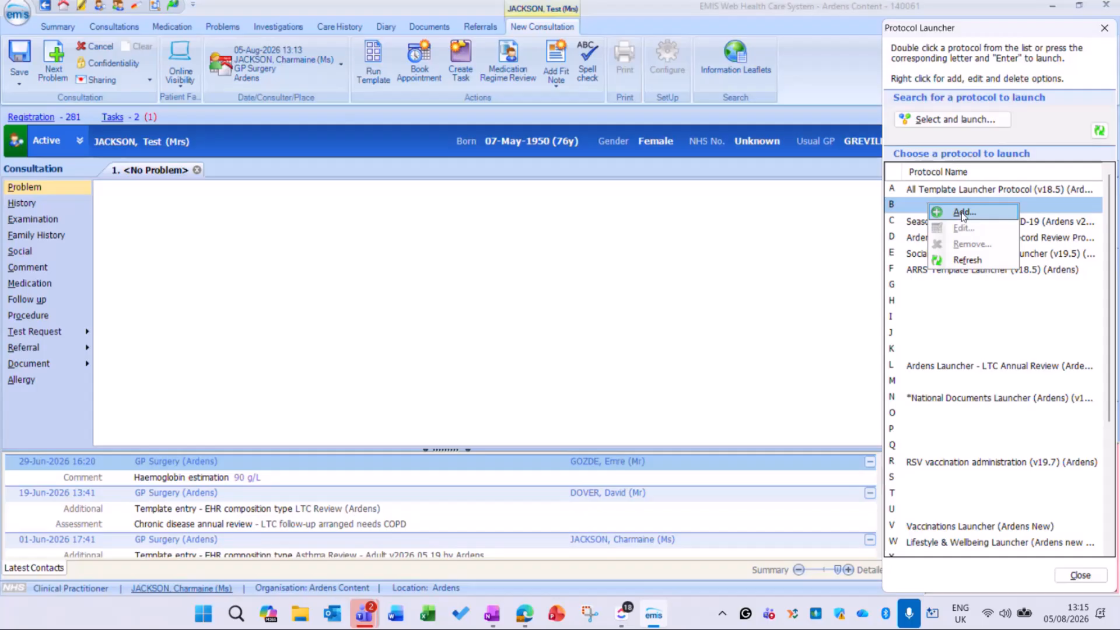
left_click(923, 209)
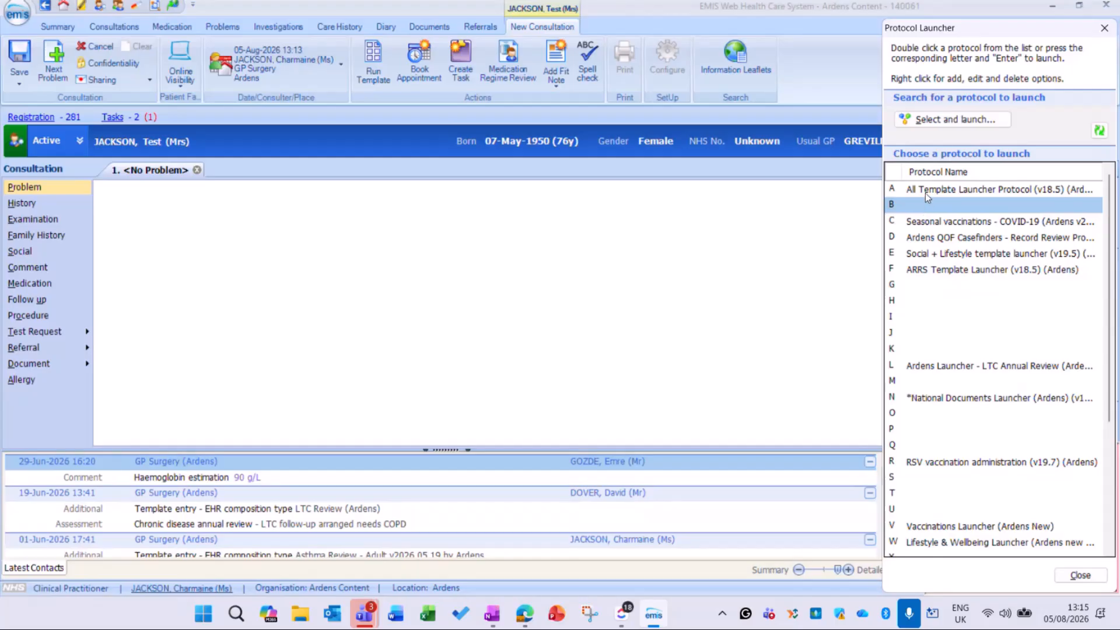
- Launch the Asthma Review - Adult template from All Template Launcher Protocol, through Chronic Disease Templates (QOF) and Asthma
double_click(958, 193)
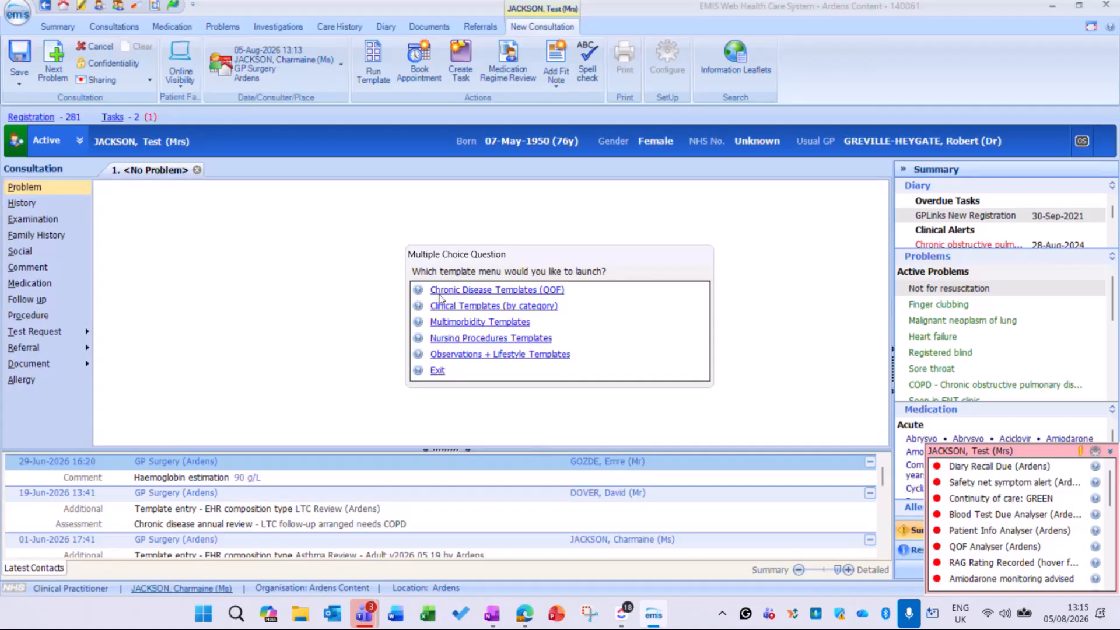
left_click(514, 290)
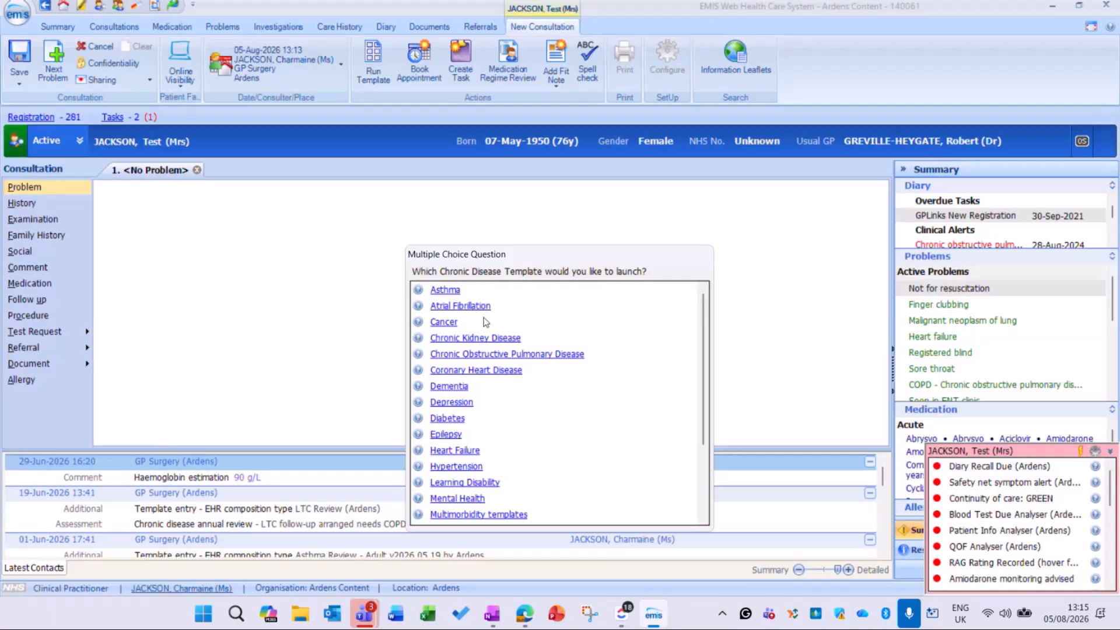
left_click(452, 290)
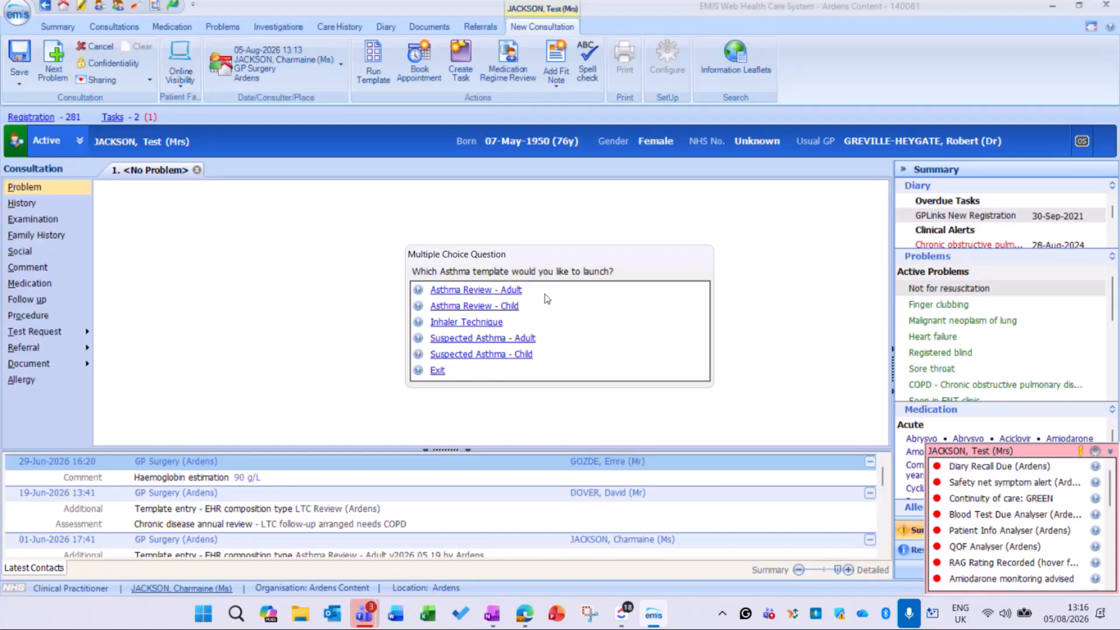
left_click(512, 291)
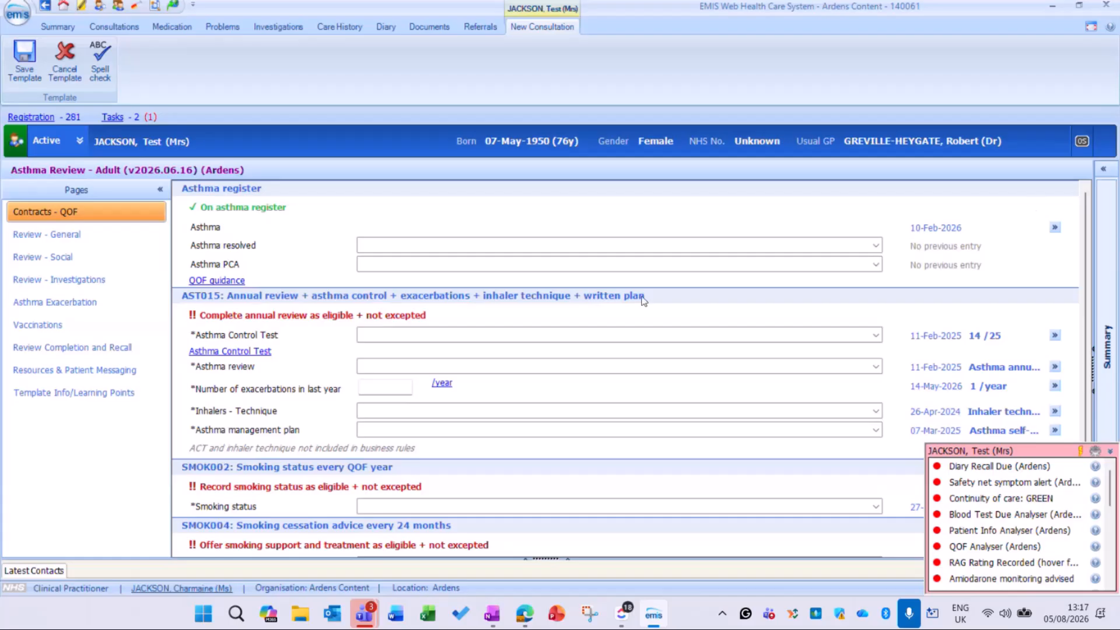
- Check the Asthma Control Test choices on the Contracts - QOF page and look through the Review - General page
left_click(500, 334)
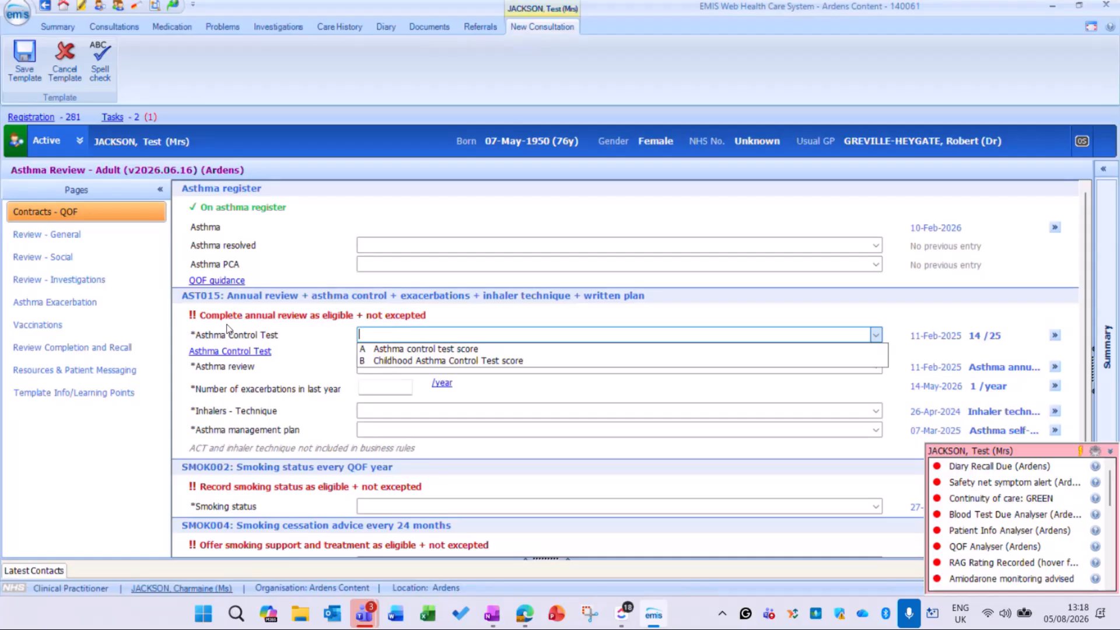
left_click(1088, 253)
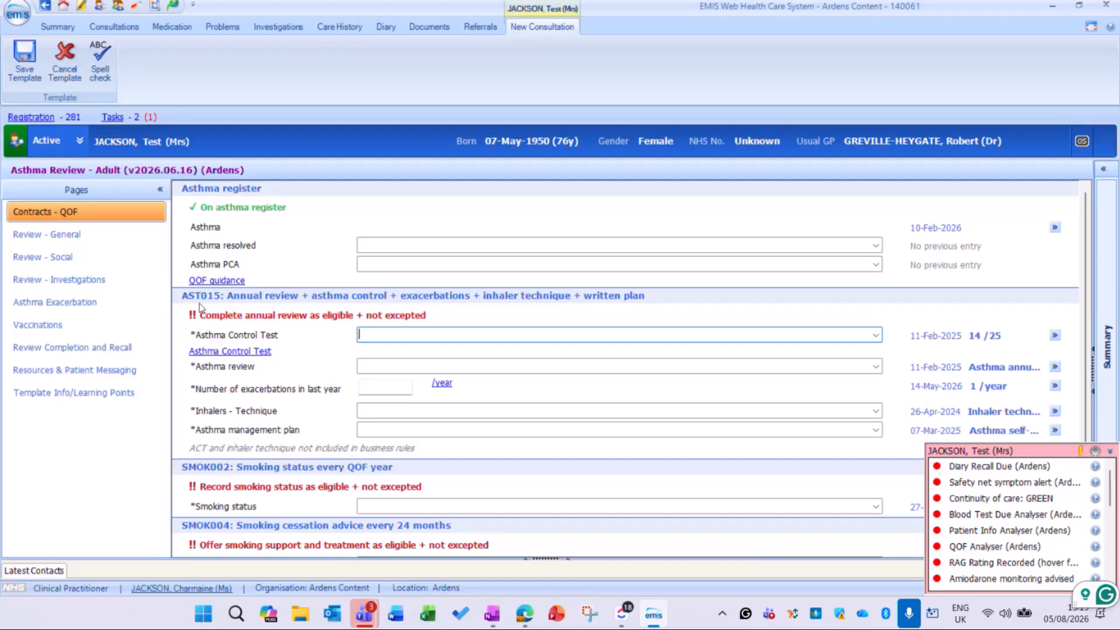
left_click(59, 237)
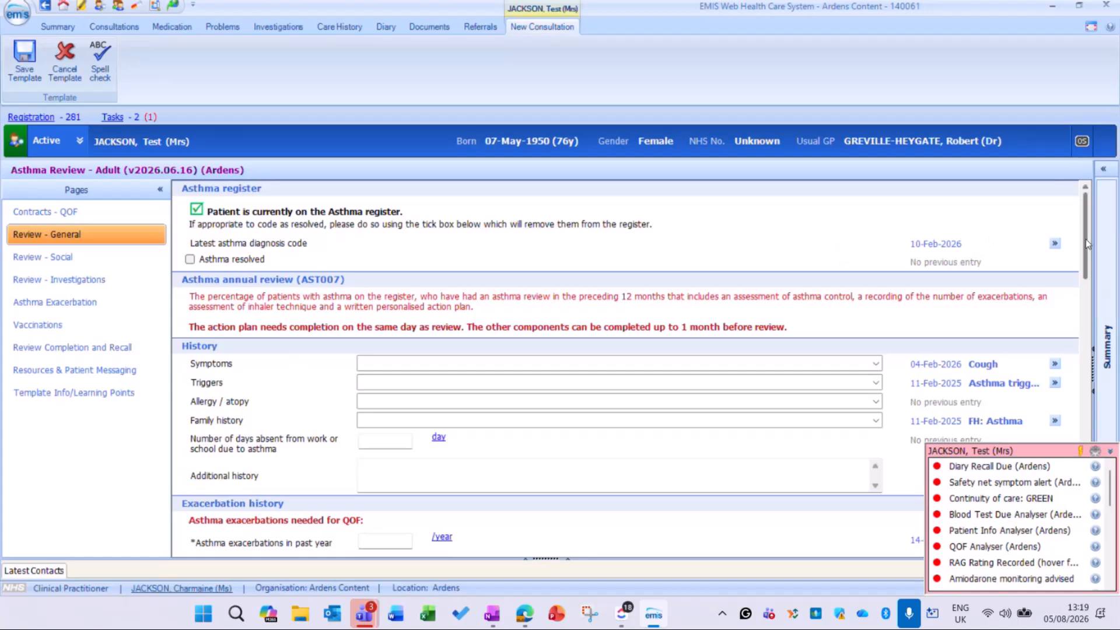
left_click_drag(1087, 243, 1075, 300)
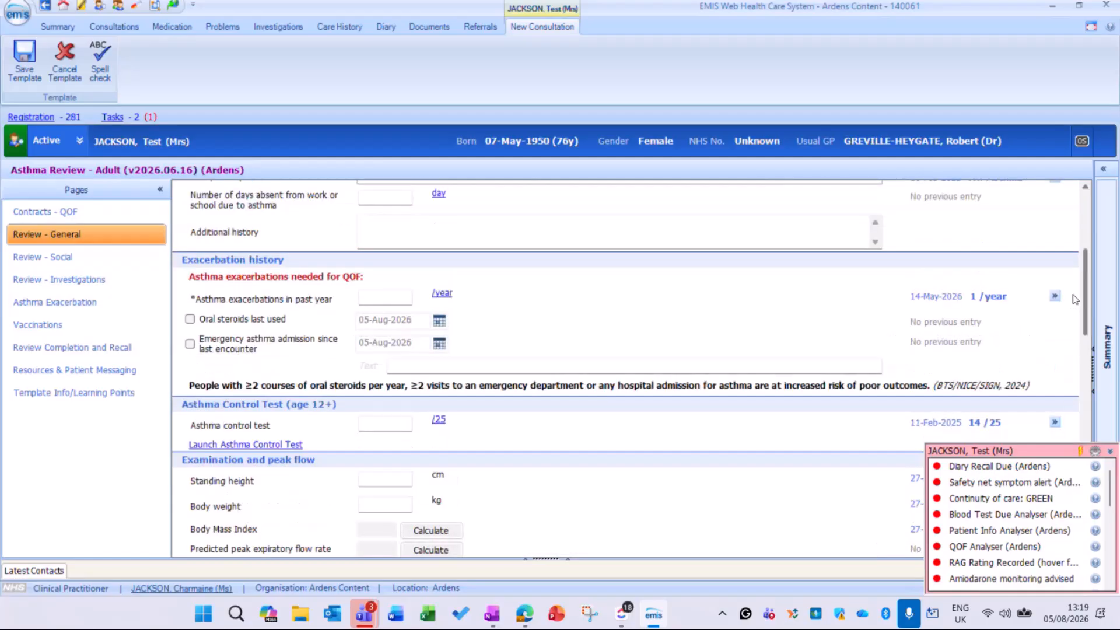
left_click_drag(1075, 300, 1075, 299)
scroll(317, 213, "up", 5)
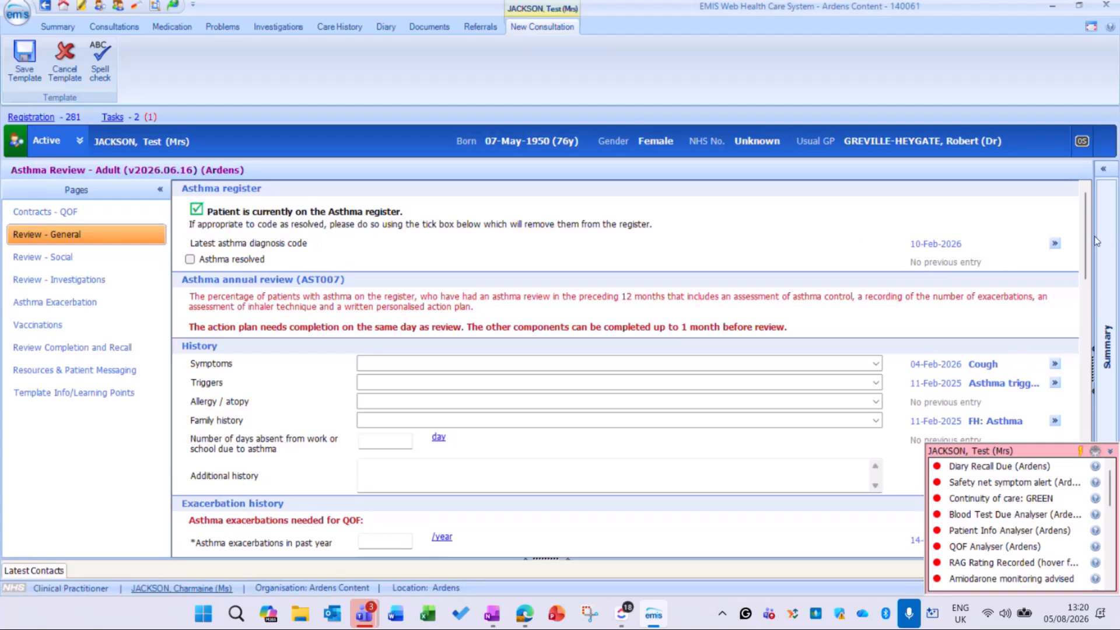
- Record Wheeze - rhonchi as a symptom in the History section of the Review - General page
left_click_drag(1088, 238, 1087, 256)
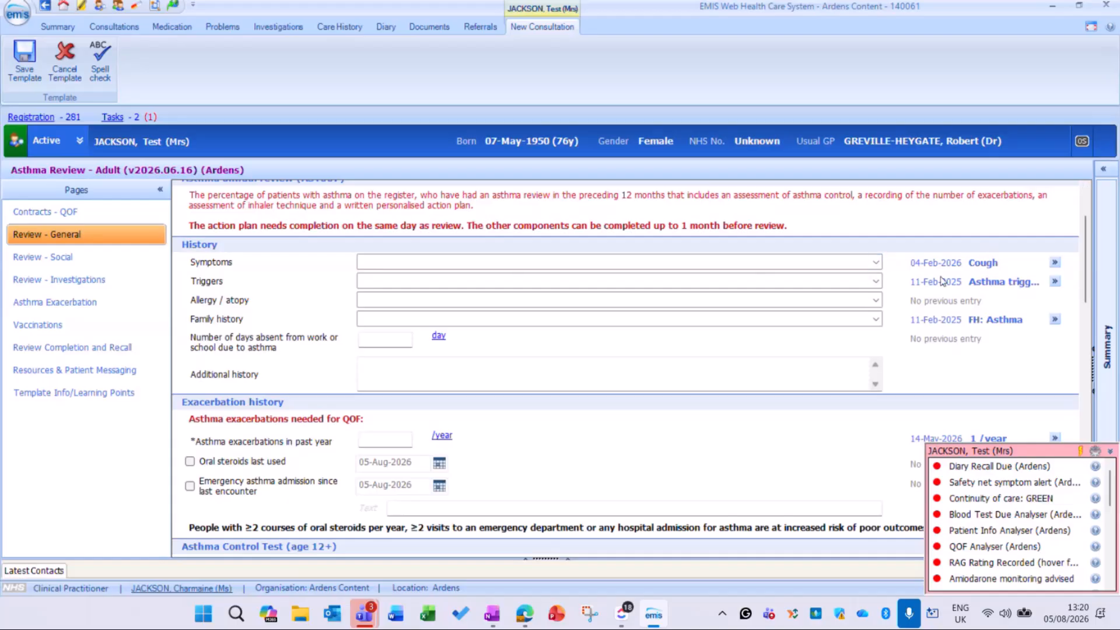
left_click(876, 262)
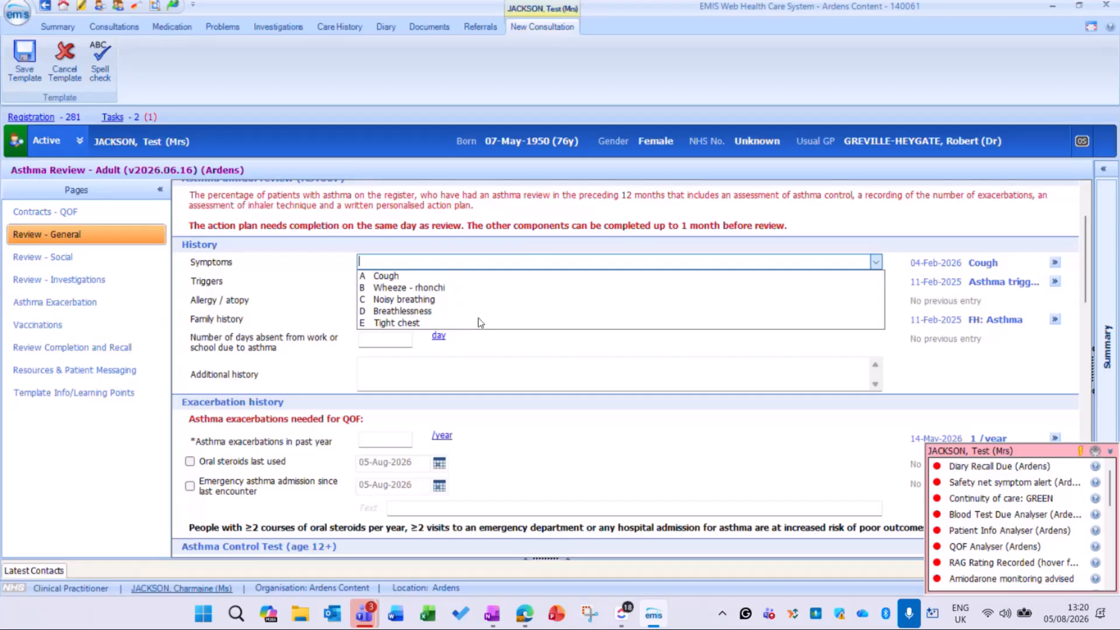
left_click(858, 353)
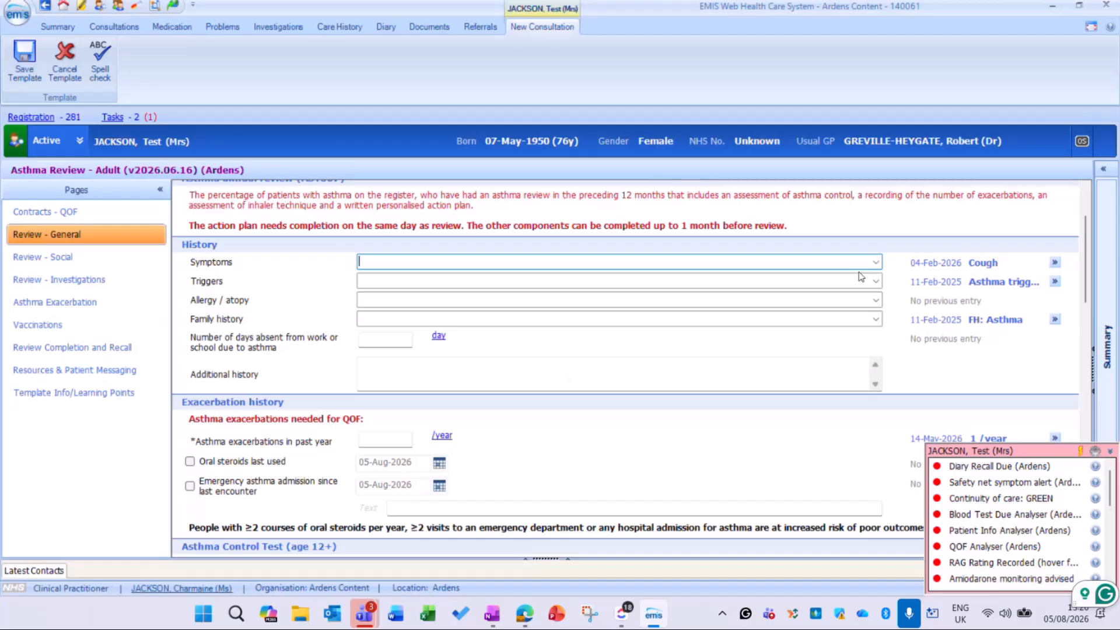
left_click(876, 262)
left_click(592, 292)
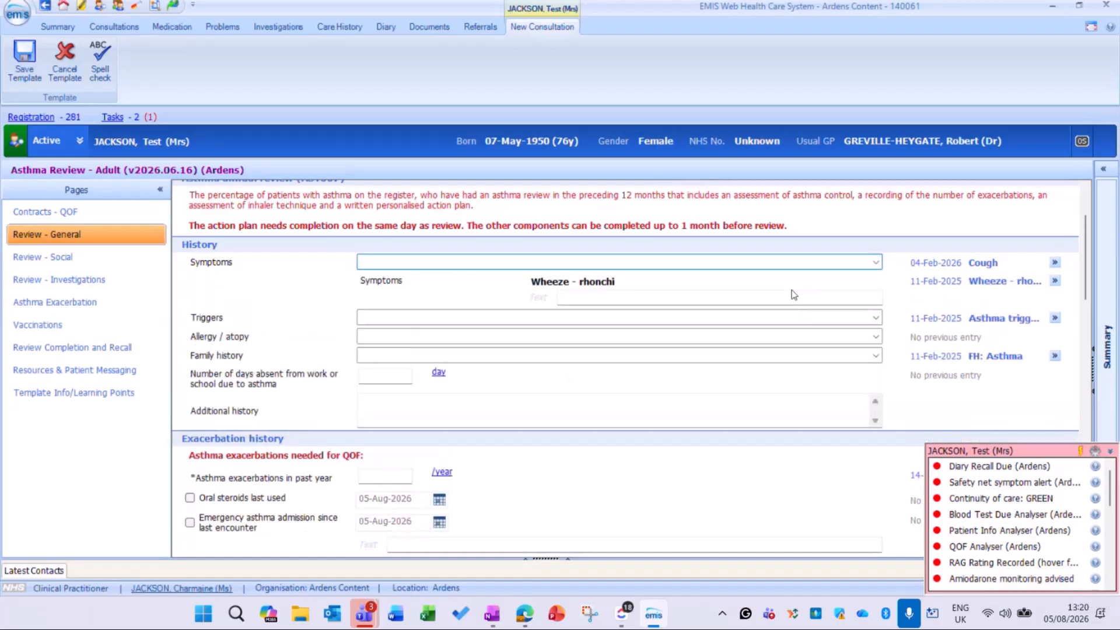
- Enter 2 per year for asthma exacerbations in the past year in the Exacerbation history section
scroll(1085, 272, "down", 4)
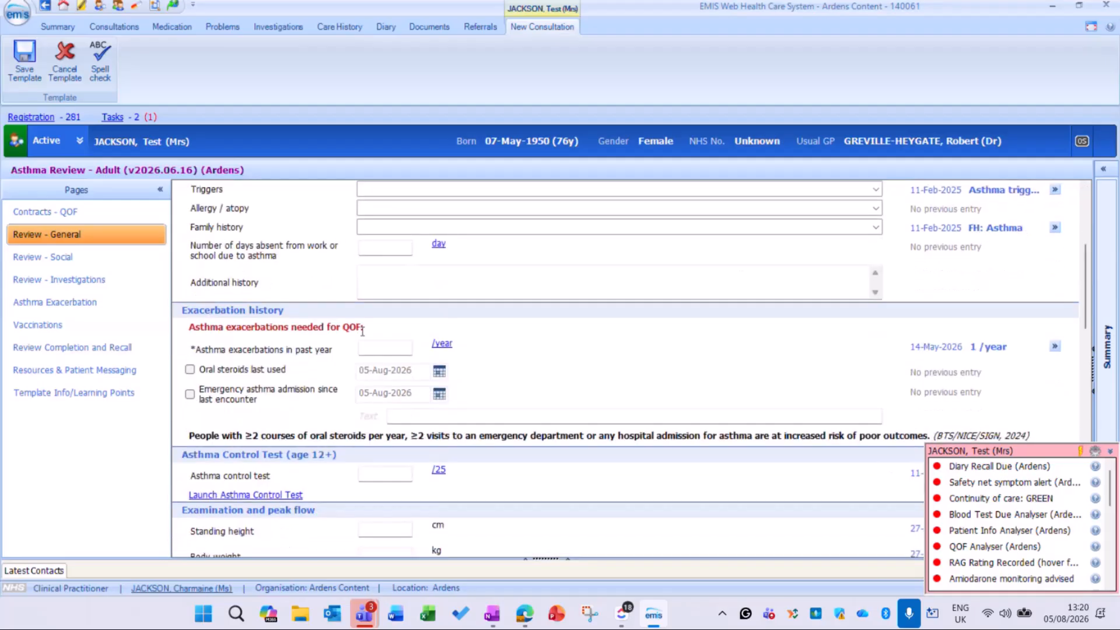
left_click_drag(362, 330, 192, 325)
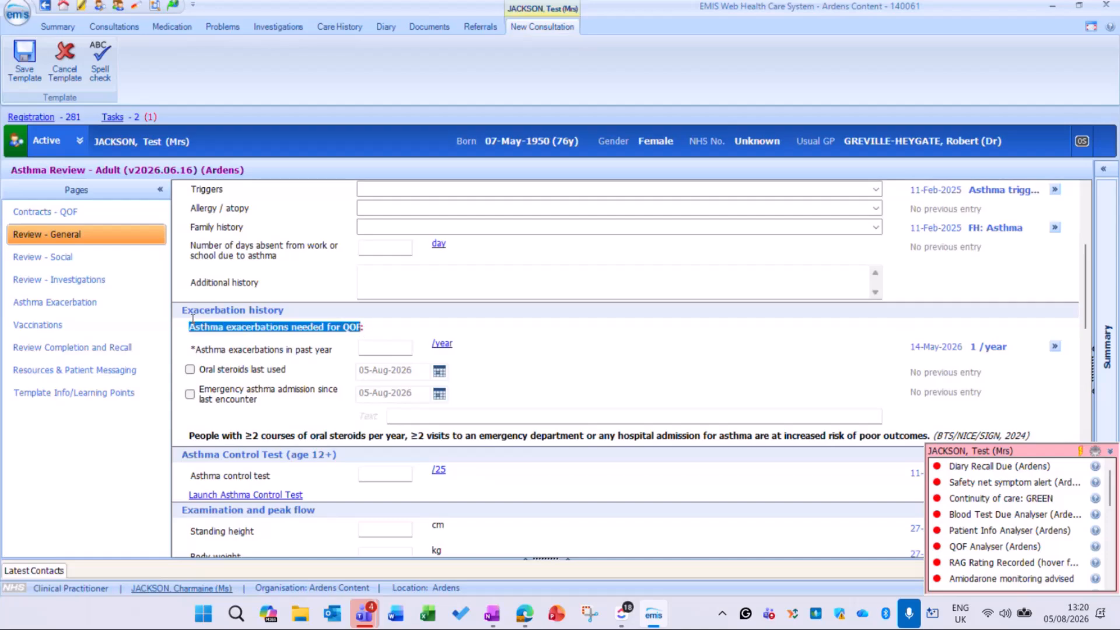
left_click(230, 360)
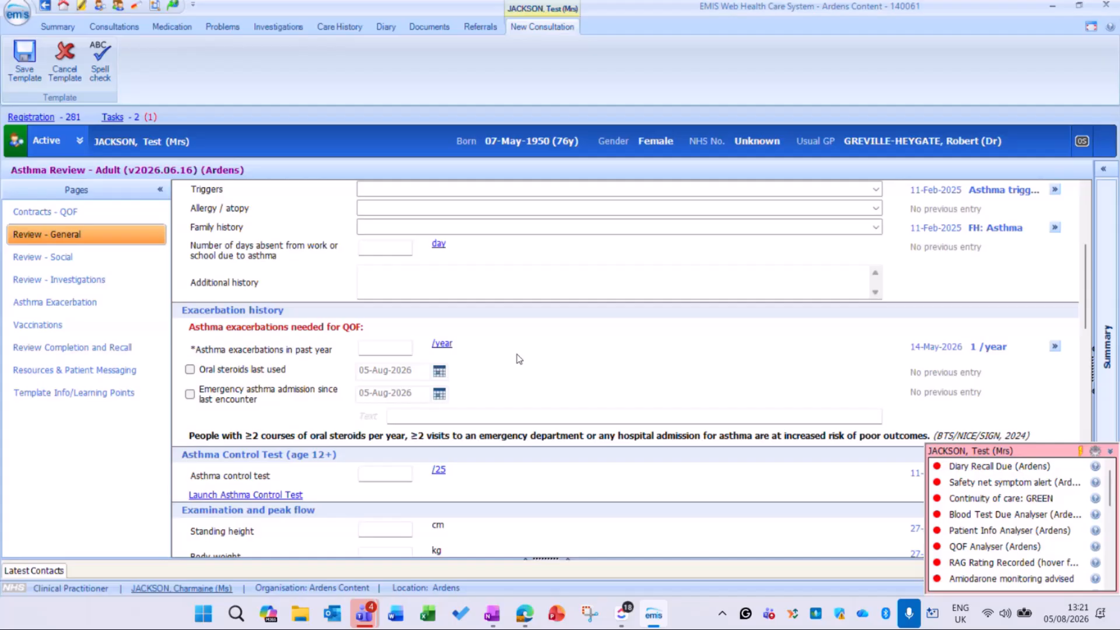
left_click(399, 347)
type("2")
- Launch the online Asthma Control Test from the Review - General page and select the Adult 12+ years test
left_click_drag(1084, 285, 1084, 299)
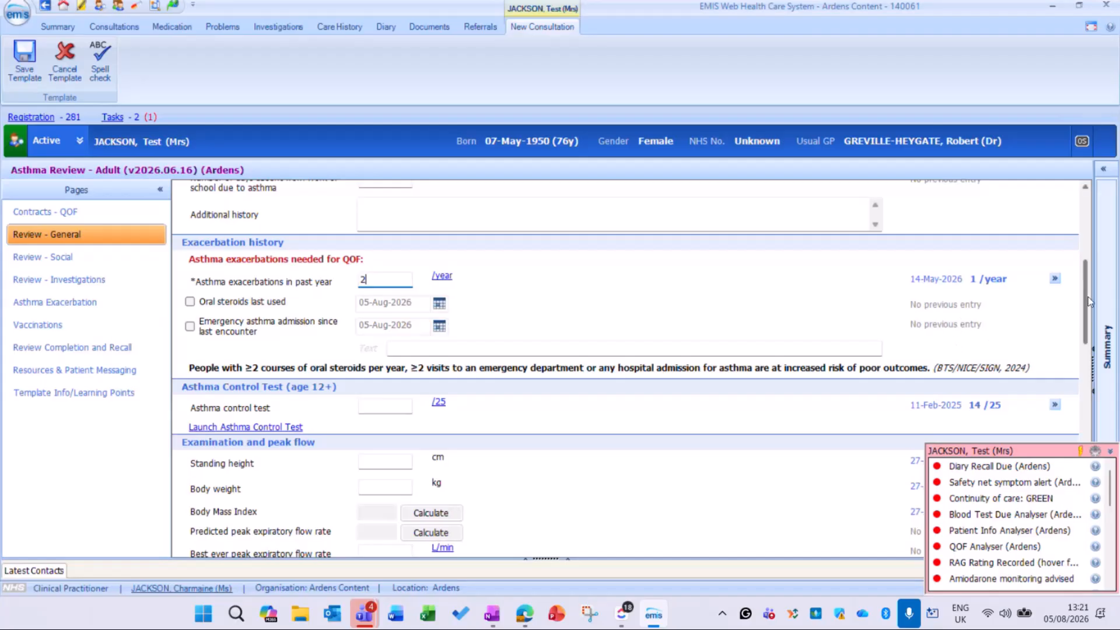
scroll(1085, 304, "down", 3)
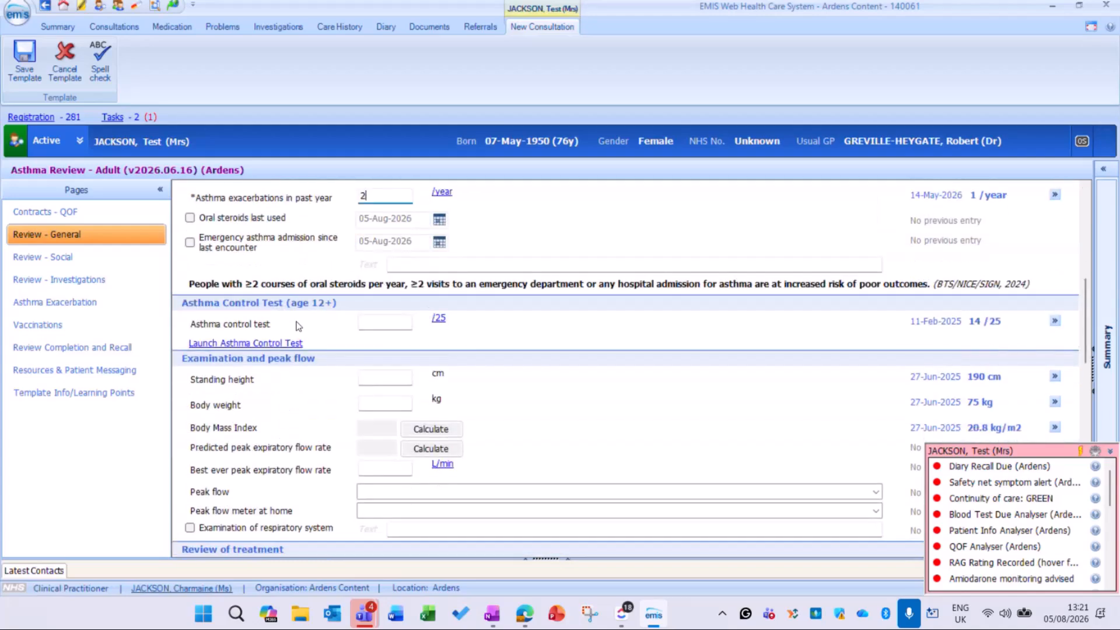
left_click(233, 349)
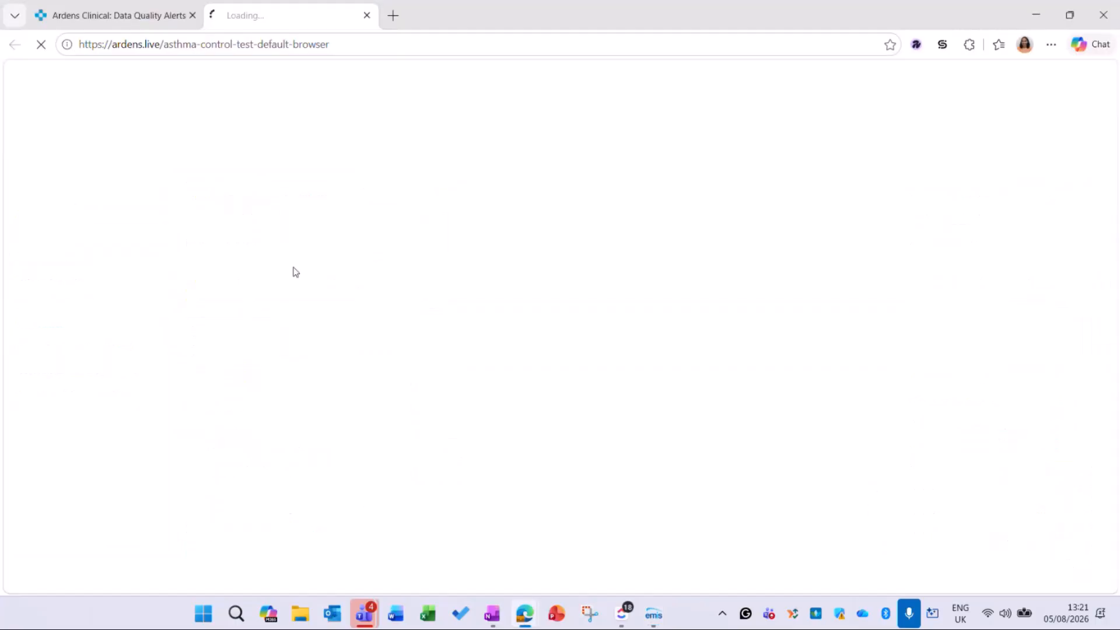
scroll(507, 449, "down", 3)
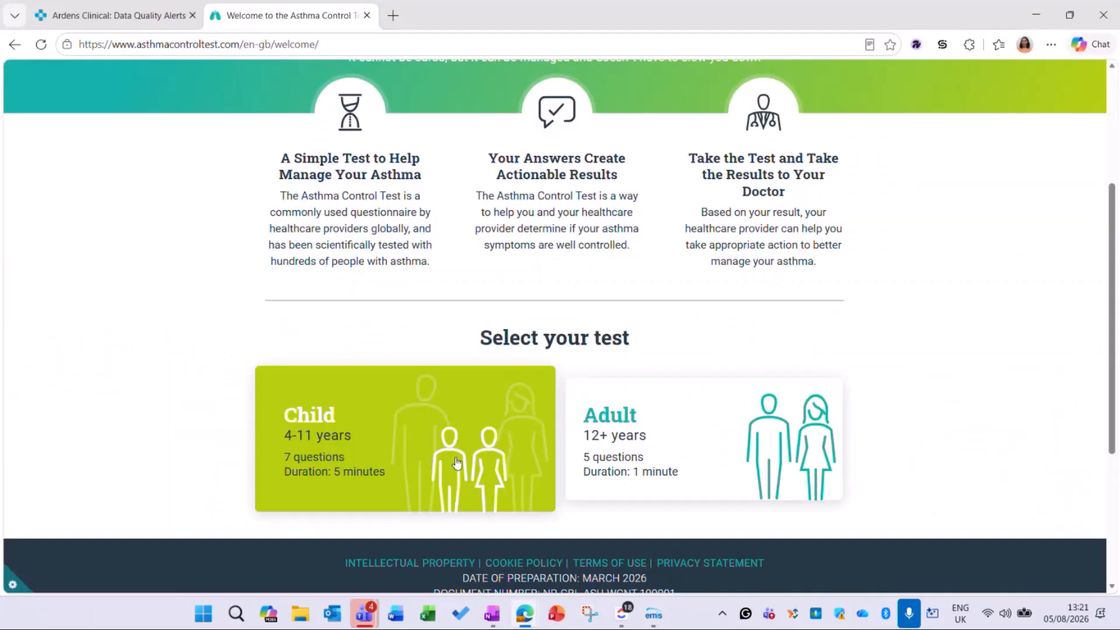
left_click(658, 453)
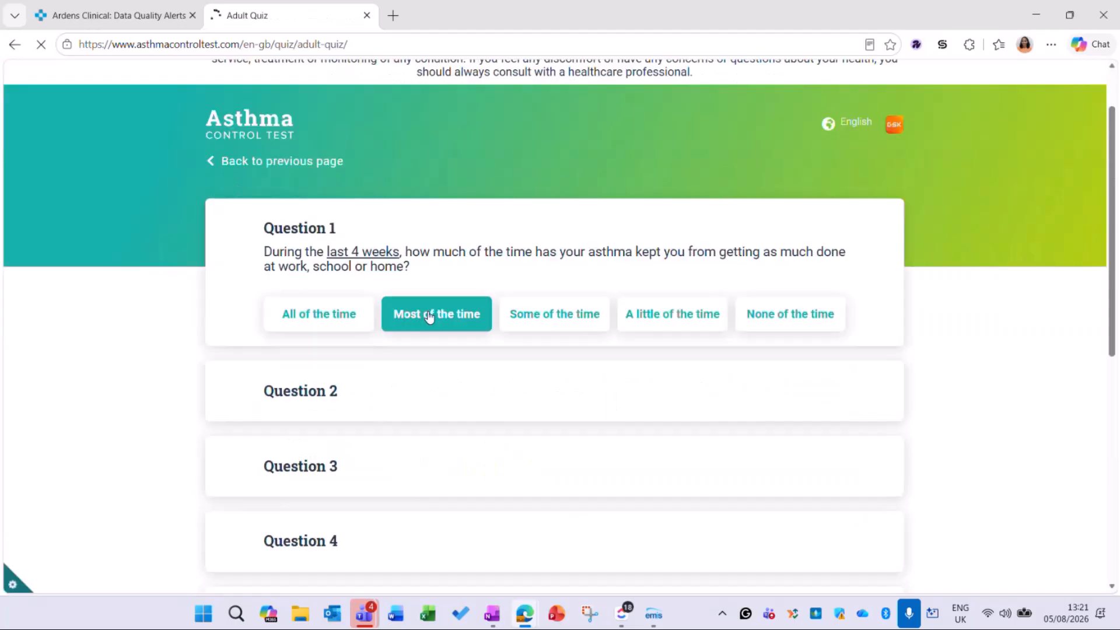
- Answer the five questions with Most of the time, Once a day, Once a week, Once or twice per day and Somewhat Controlled, and show the result
left_click(432, 315)
left_click(444, 178)
left_click(559, 195)
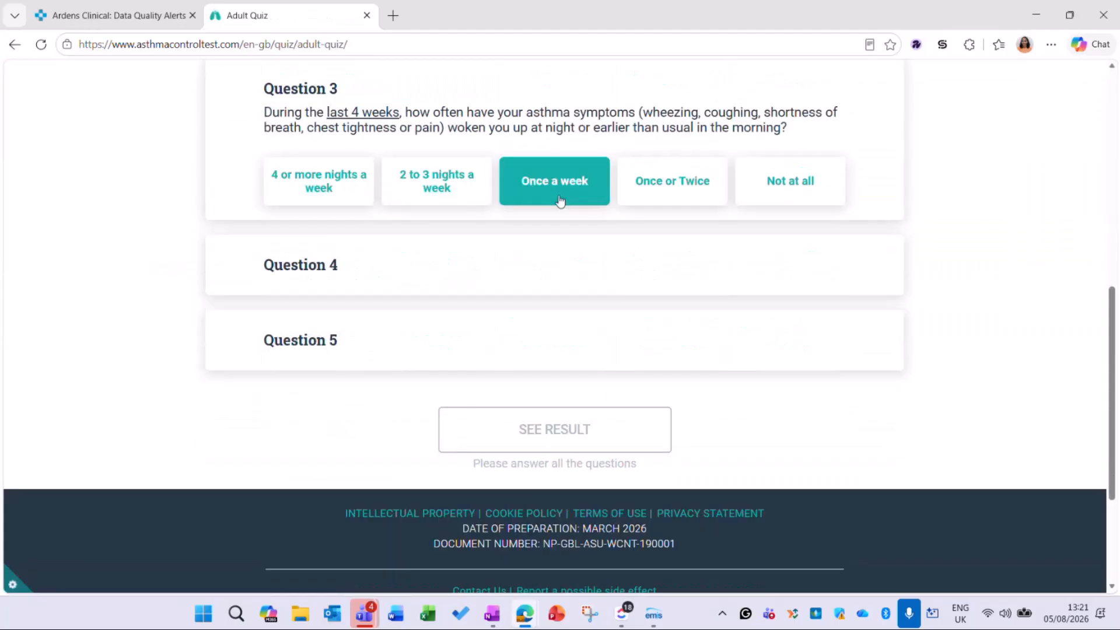
left_click(450, 193)
left_click(554, 175)
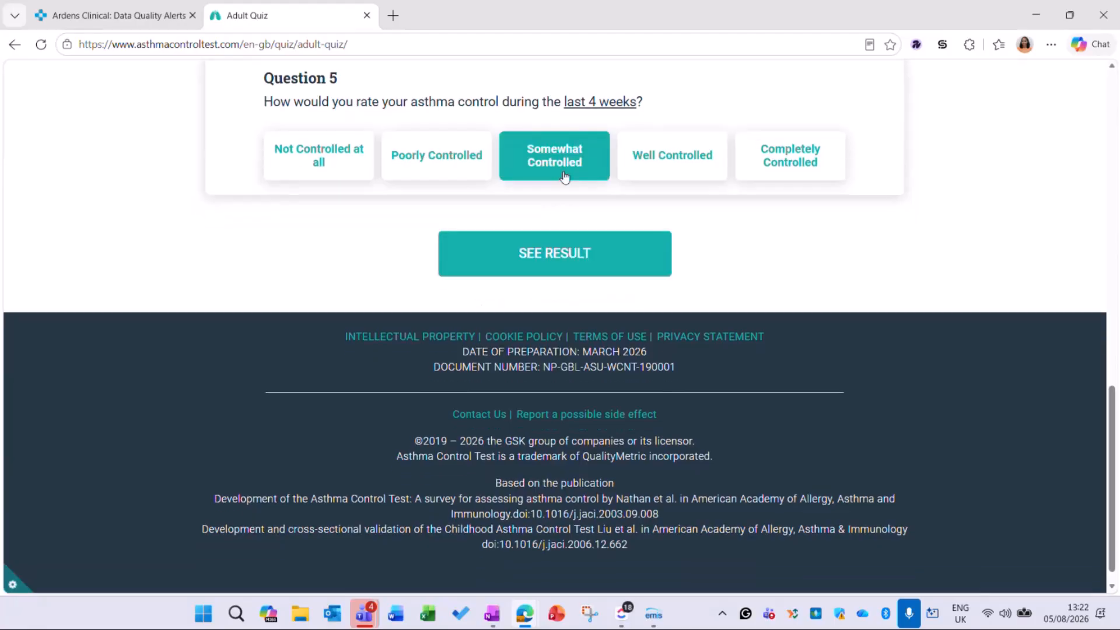
left_click(560, 236)
- Review the score for each Asthma Control Test answer and open the printable version of the result
scroll(729, 416, "down", 20)
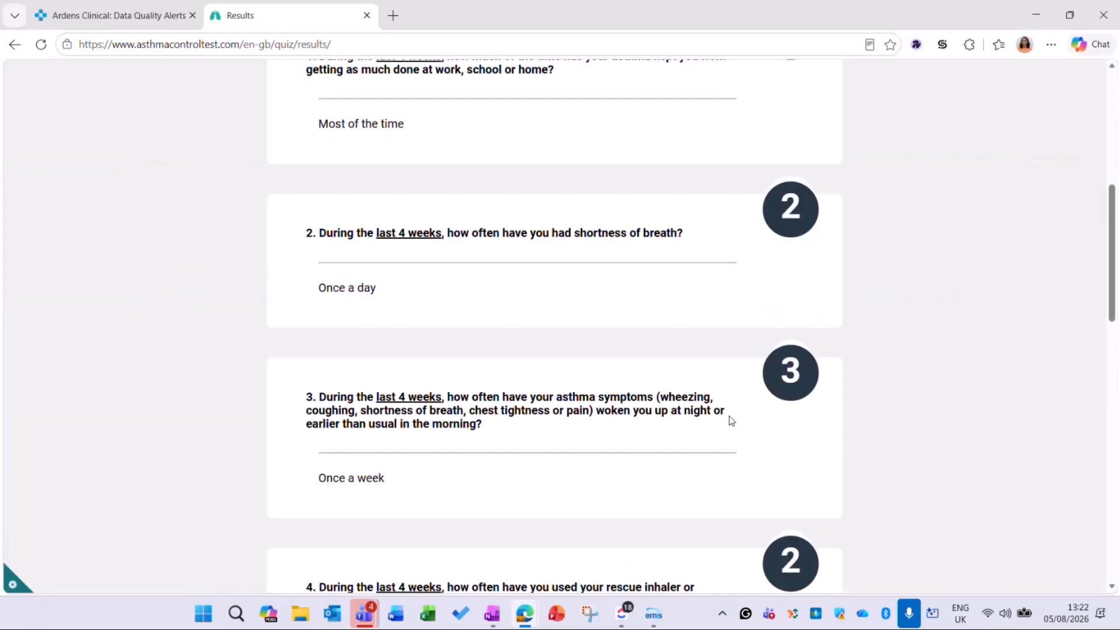
scroll(729, 415, "up", 7)
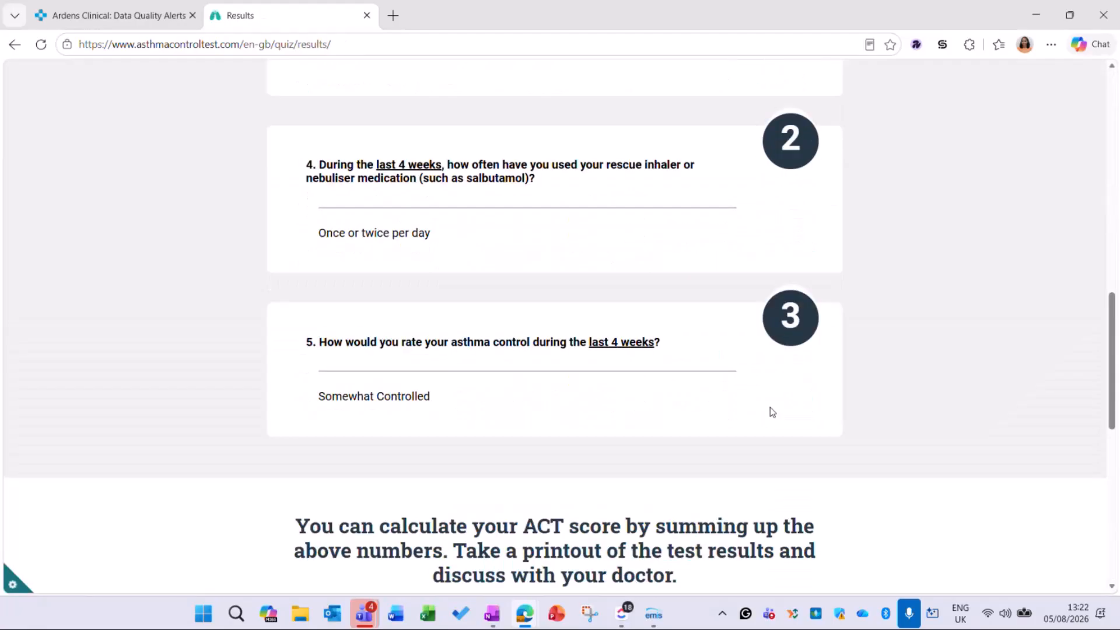
scroll(773, 408, "down", 2)
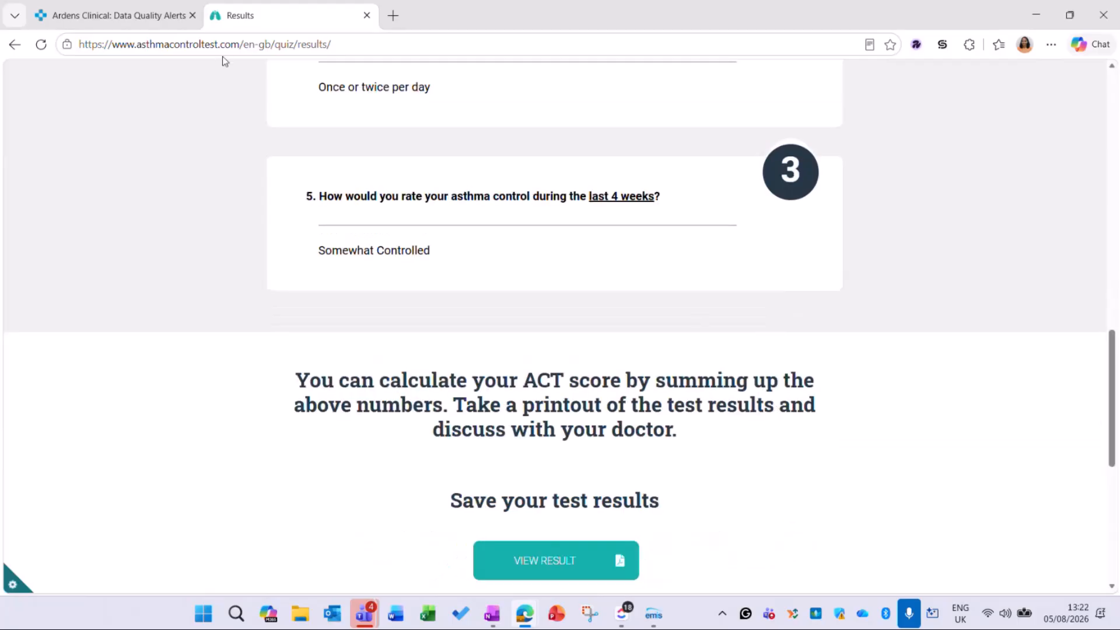
scroll(452, 294, "down", 1)
scroll(452, 294, "down", 2)
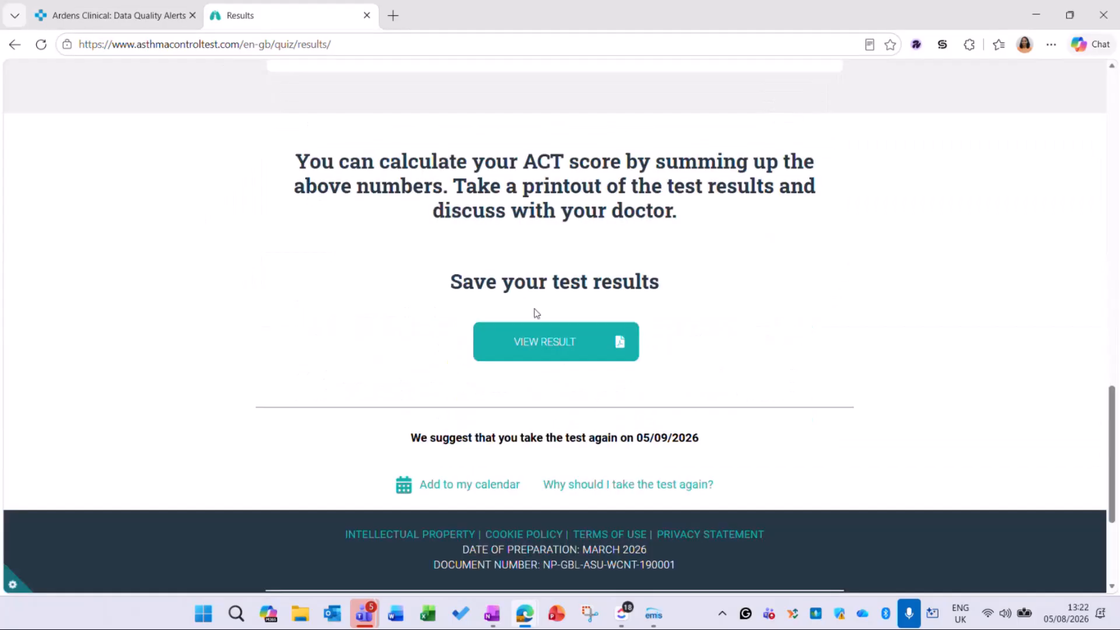
left_click(543, 340)
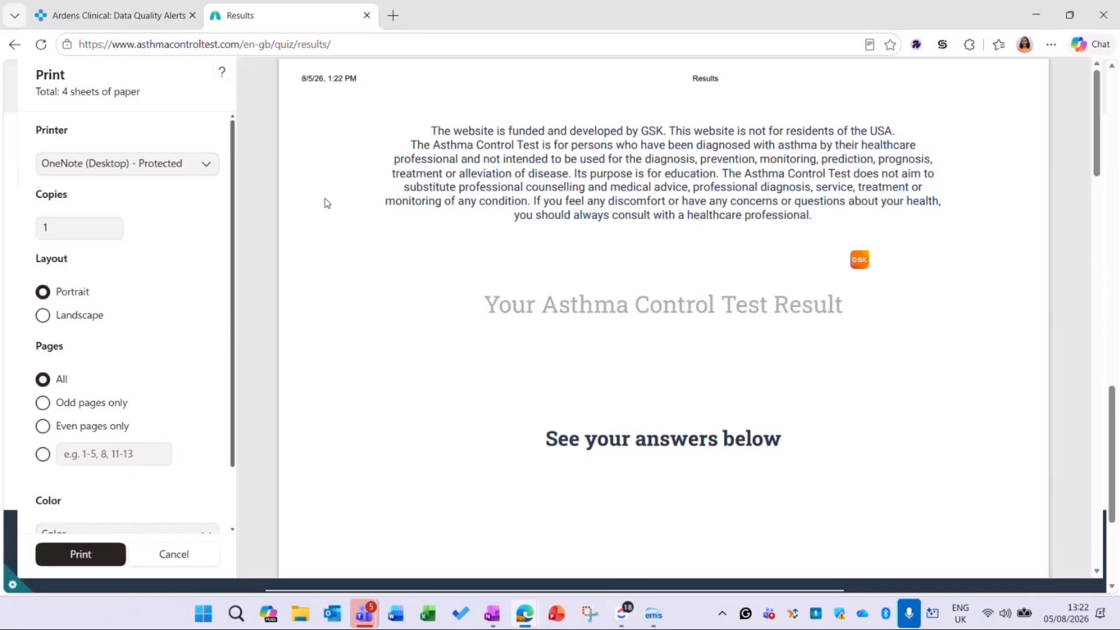
- Check the remaining answer scores in the printable result, switch back to EMIS Web and enter 10 /25 for the Asthma control test
scroll(587, 327, "down", 10)
scroll(588, 330, "down", 3)
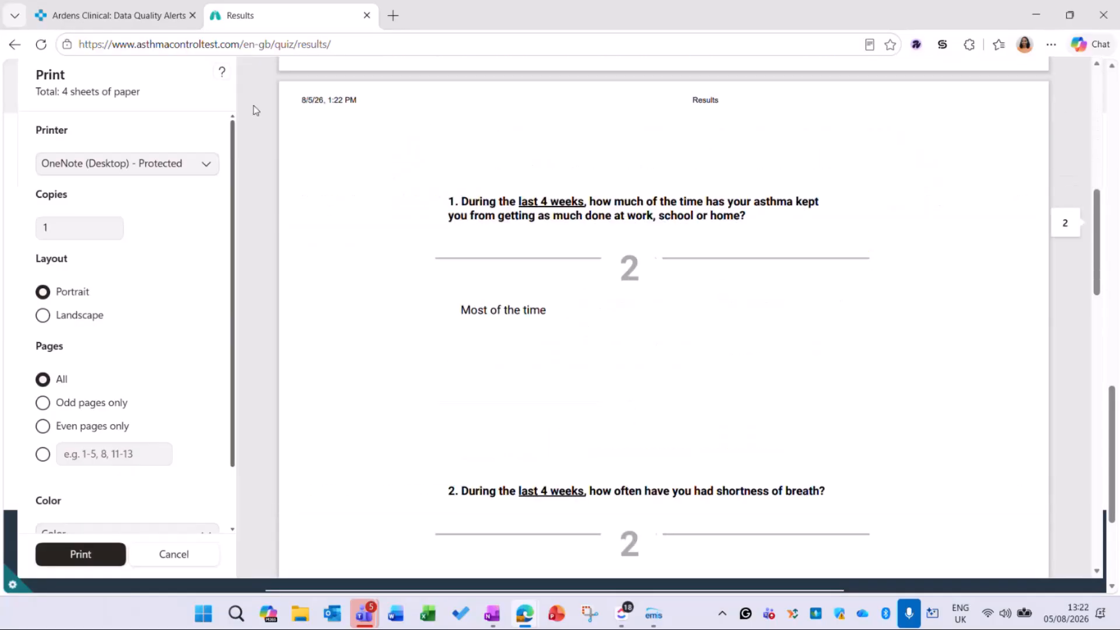
left_click(654, 614)
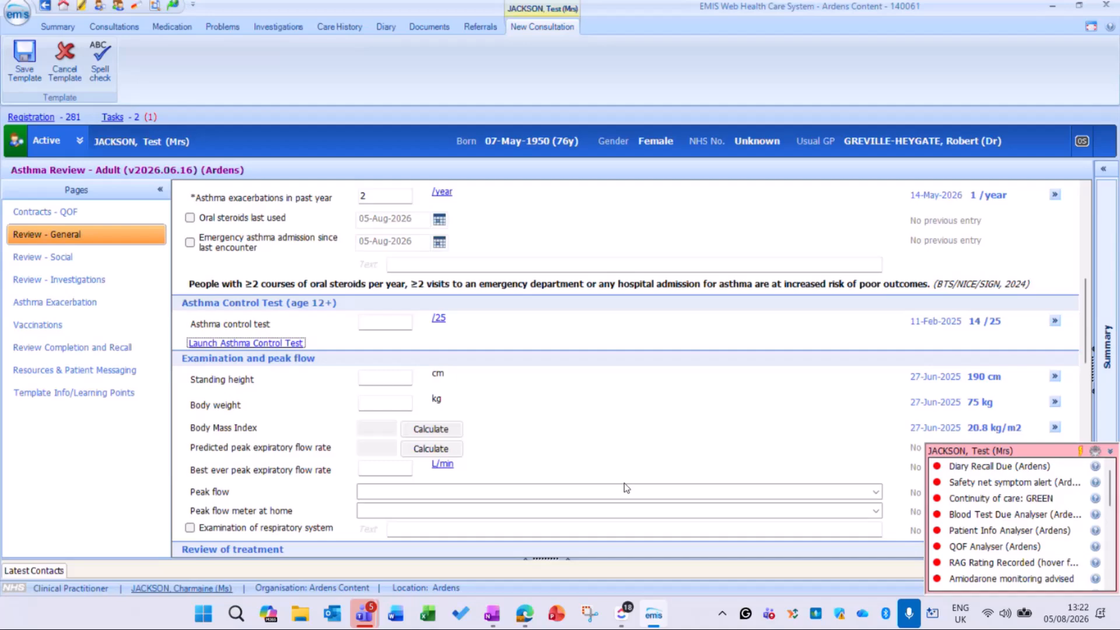
left_click(388, 324)
type("10")
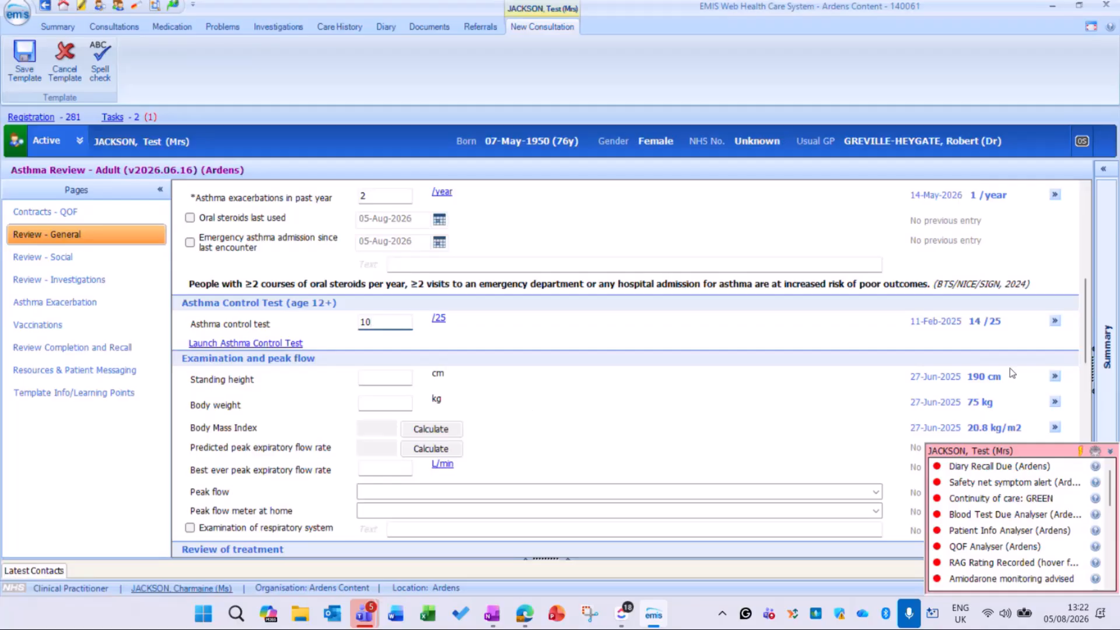
- Check the Inhaler technique and Asthma management plan options on the Review - General page, and mark the asthma annual review as completed
left_click_drag(1091, 315, 1080, 377)
left_click(876, 275)
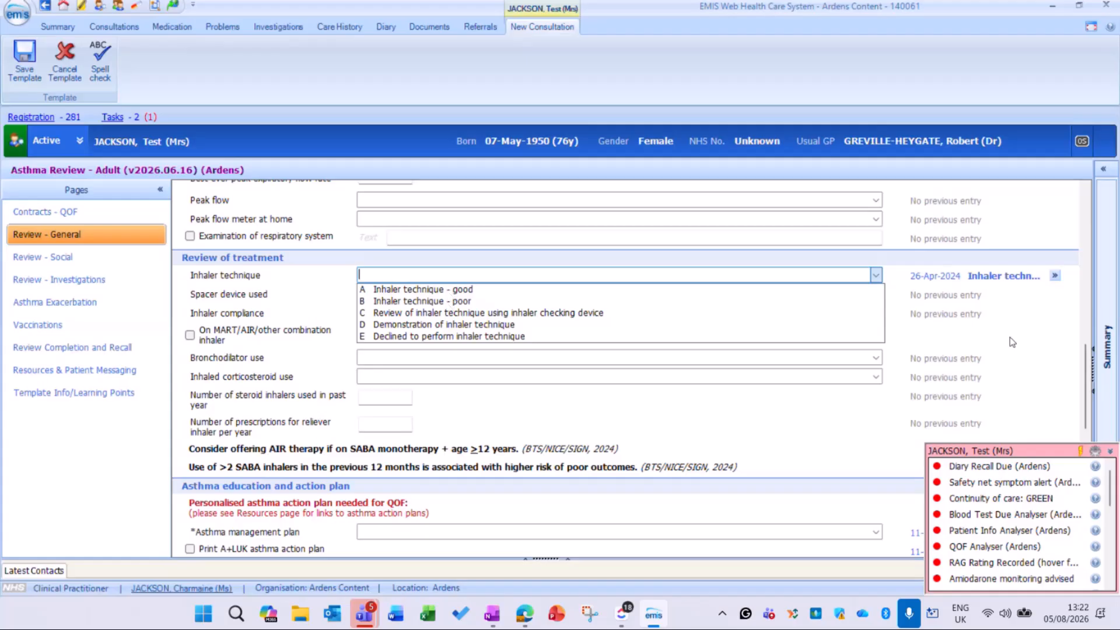
left_click(989, 353)
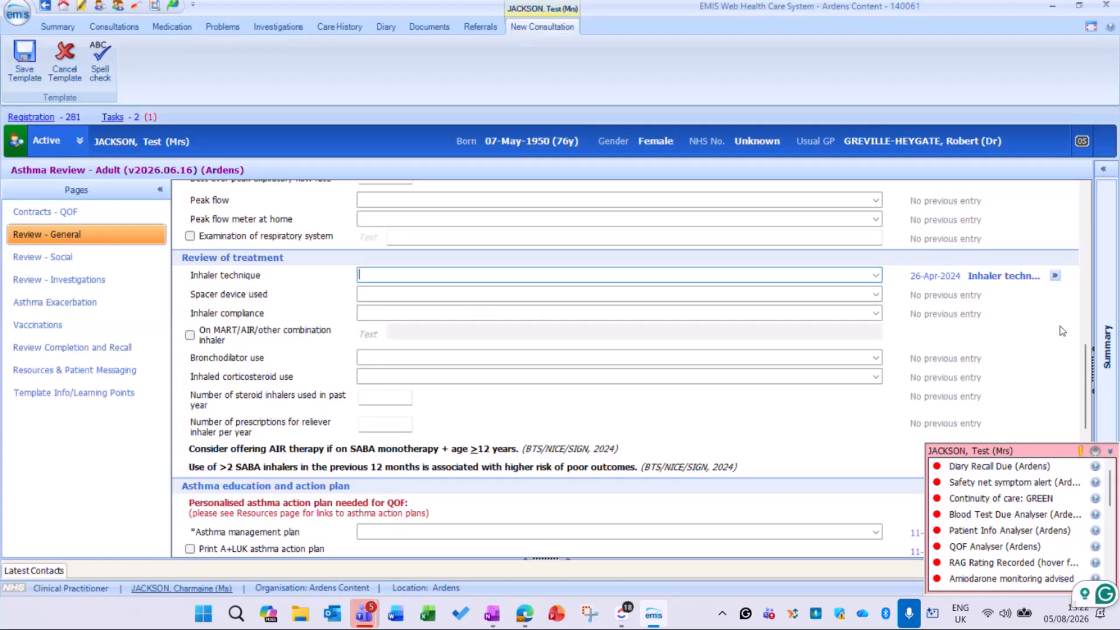
left_click_drag(1084, 353, 1078, 399)
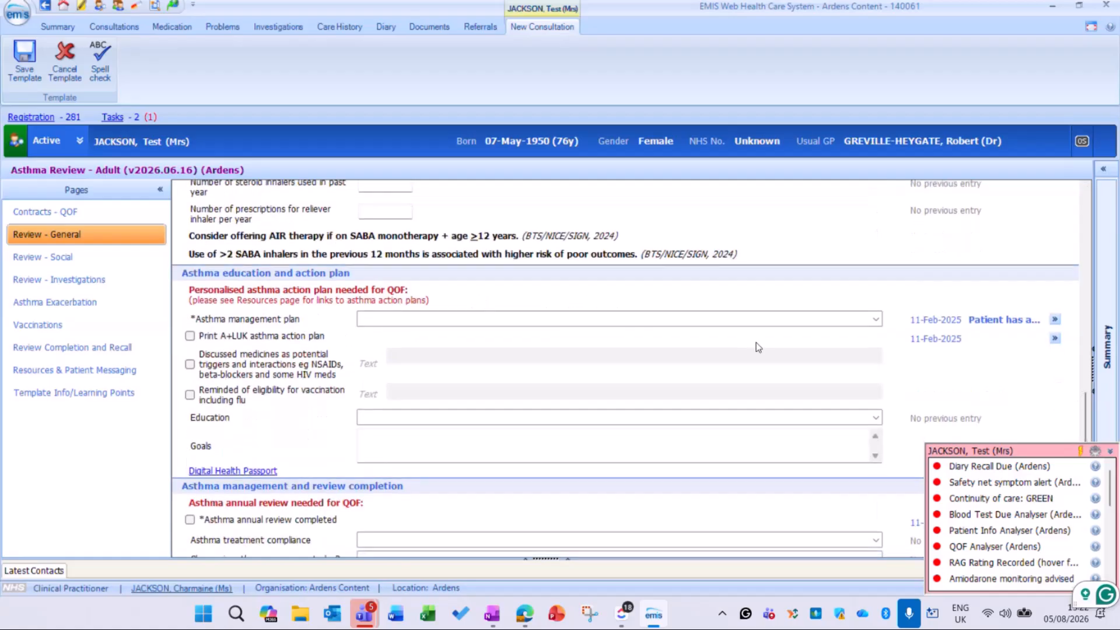
left_click(752, 319)
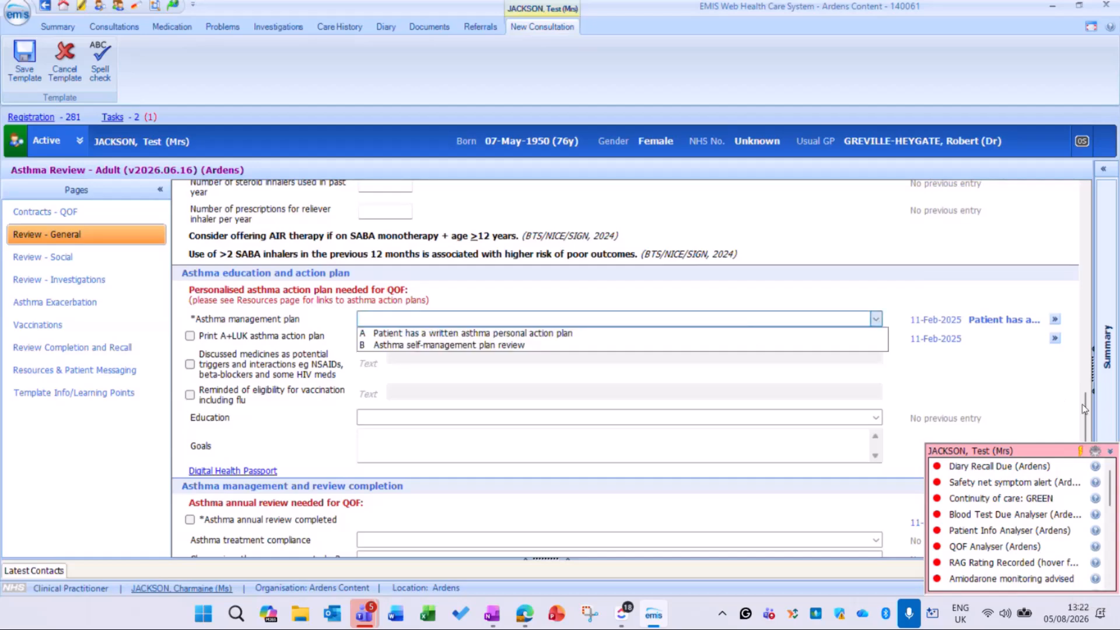
left_click(1086, 422)
left_click_drag(1084, 420, 1077, 471)
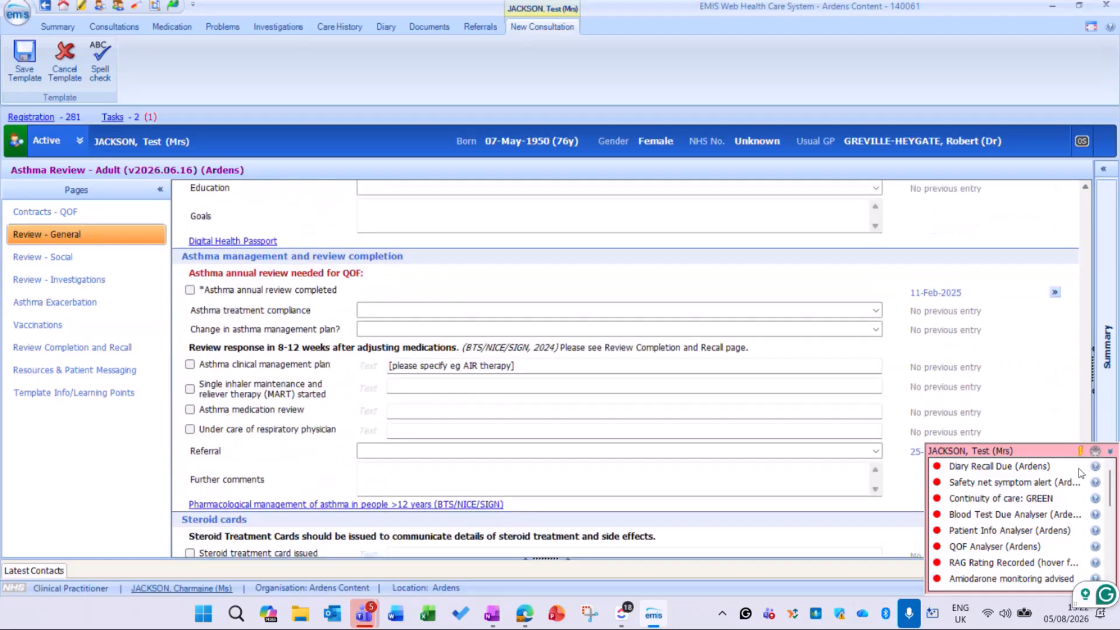
left_click(190, 290)
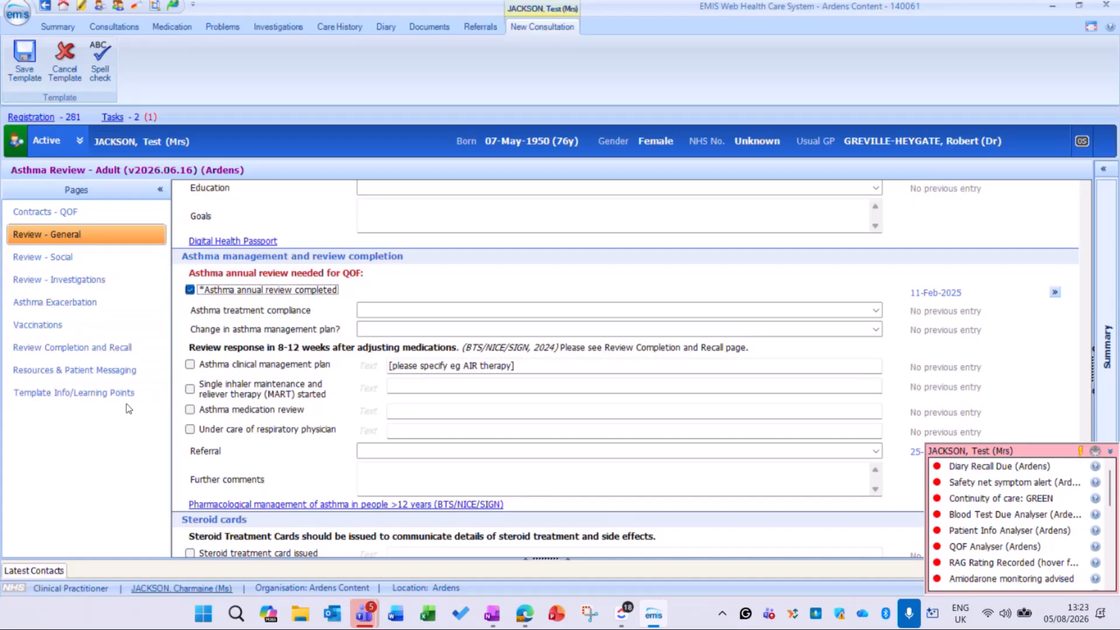
- View the Asthma Exacerbation and Contracts - QOF pages, and cancel the asthma review template, discarding its entries
left_click(92, 308)
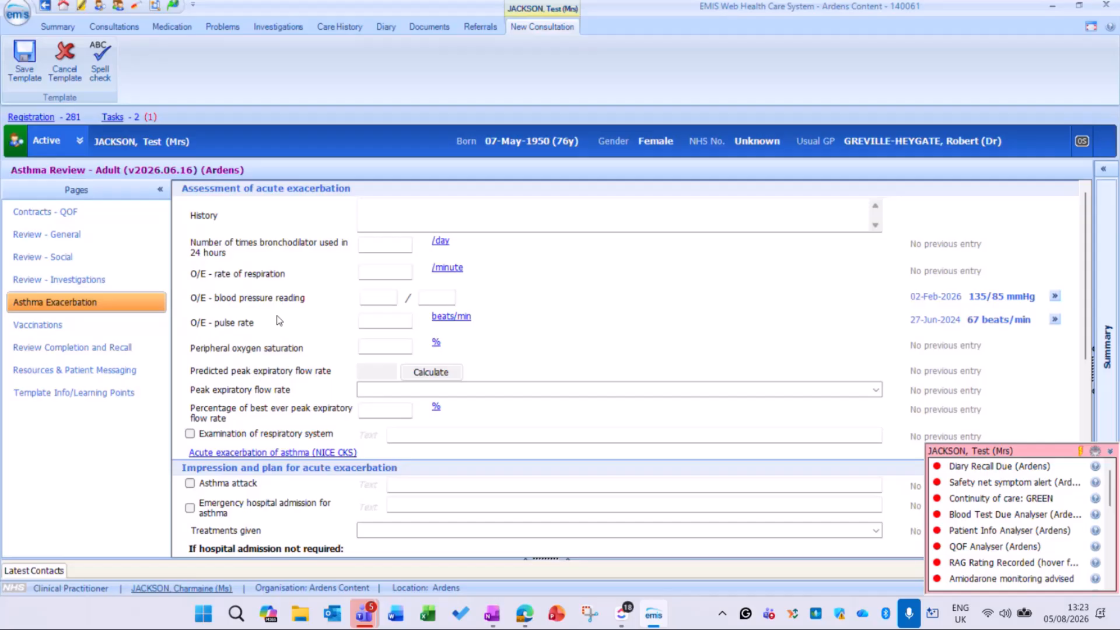
left_click(99, 212)
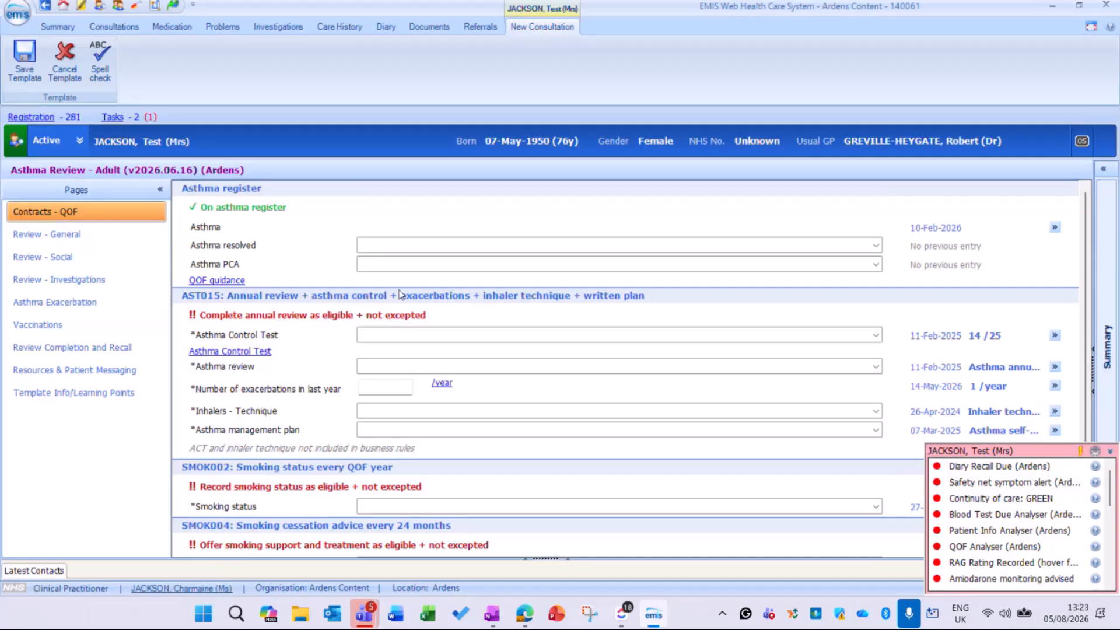
left_click(90, 232)
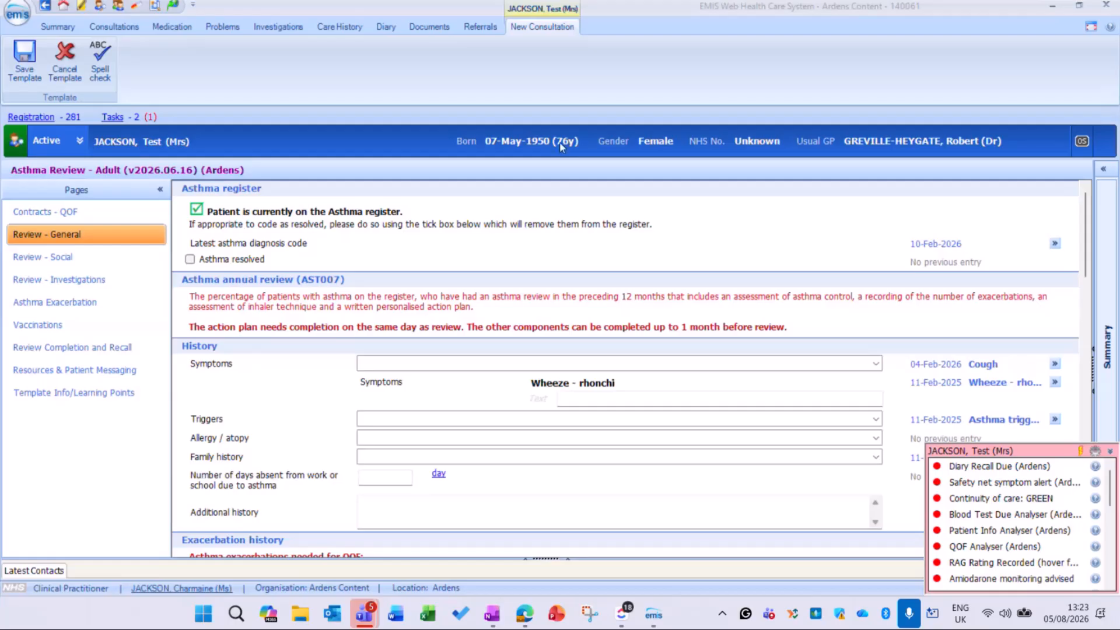
left_click(62, 53)
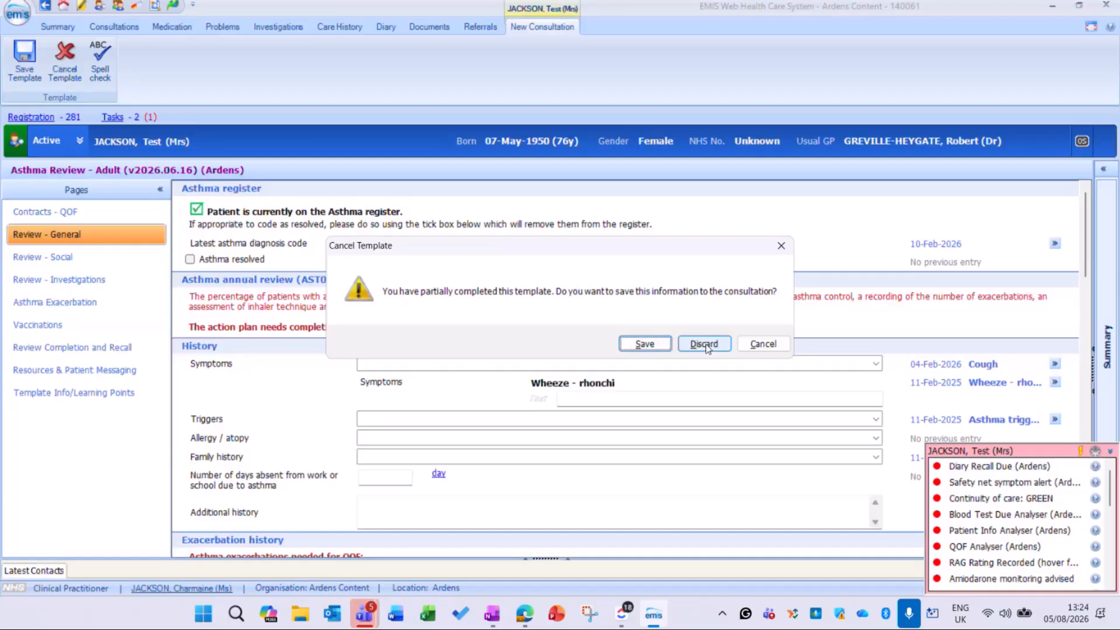
left_click(706, 346)
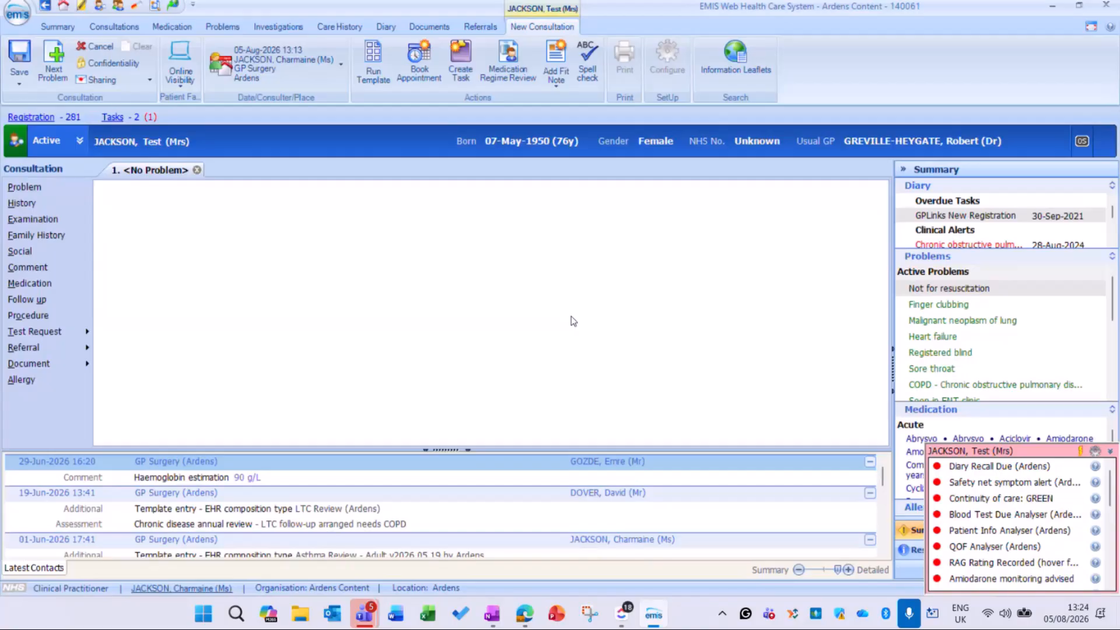
- Launch the Heart Failure template through the All Template Launcher Protocol, under Chronic Disease Templates (QOF)
key("F12")
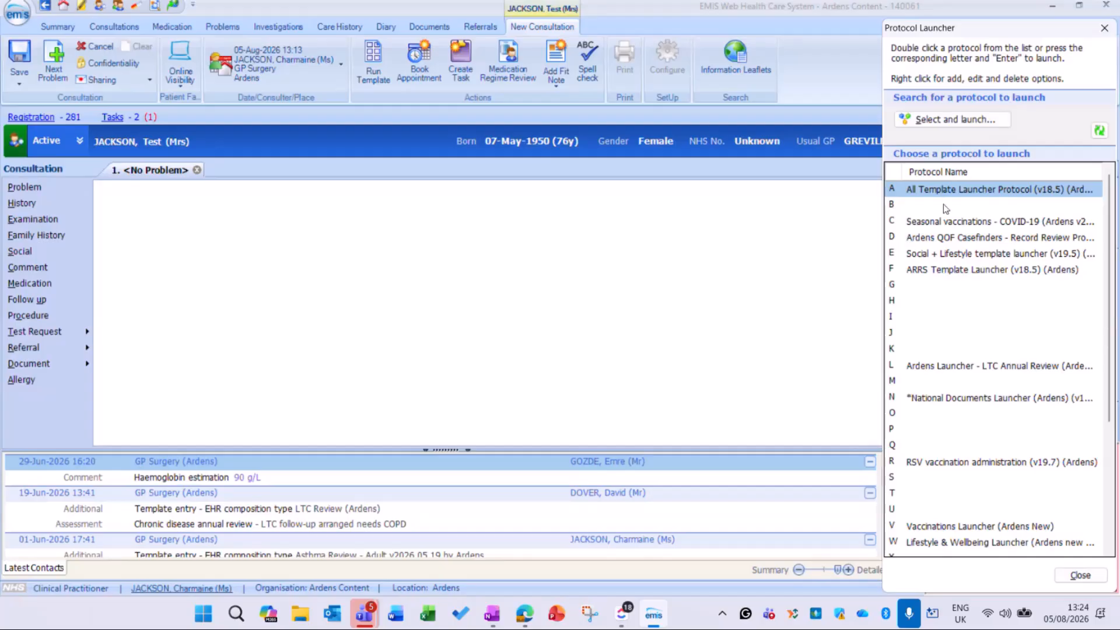
double_click(954, 194)
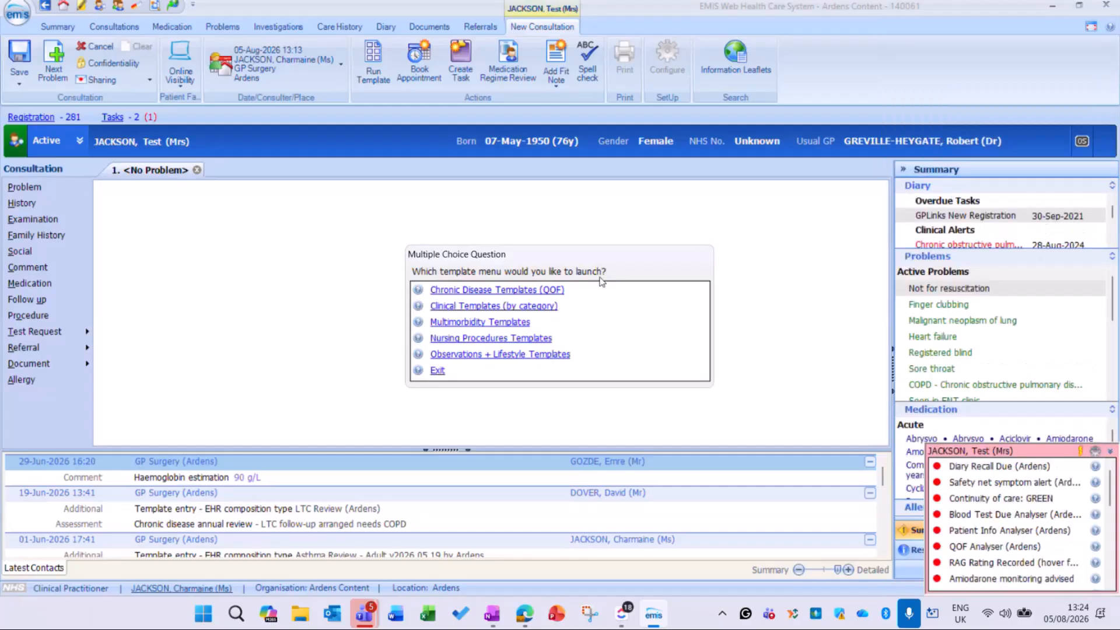
left_click(495, 290)
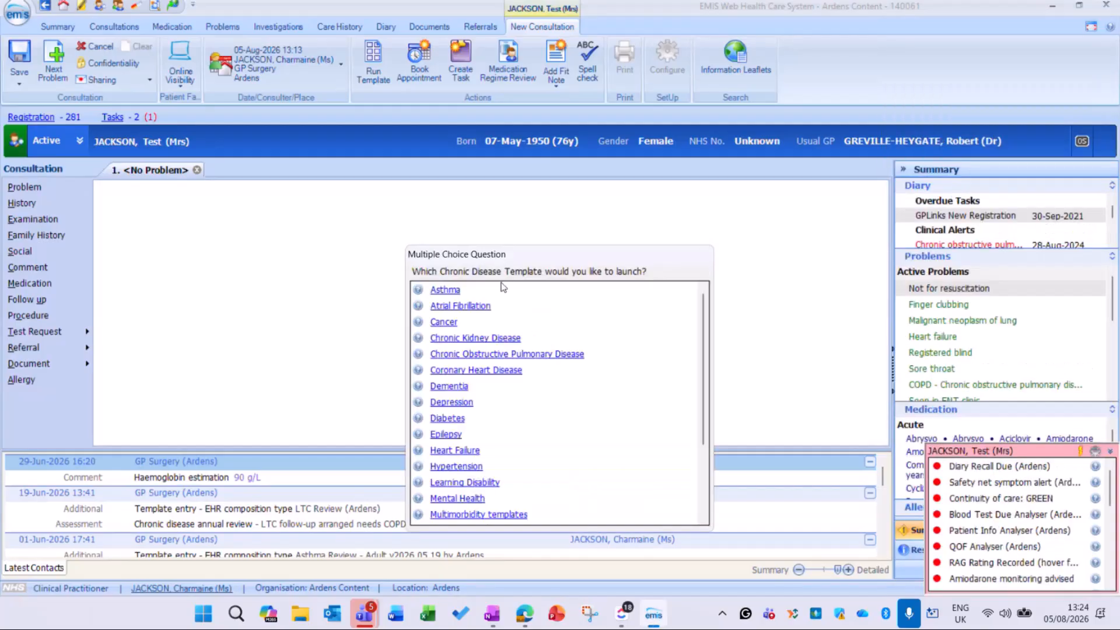
left_click(470, 449)
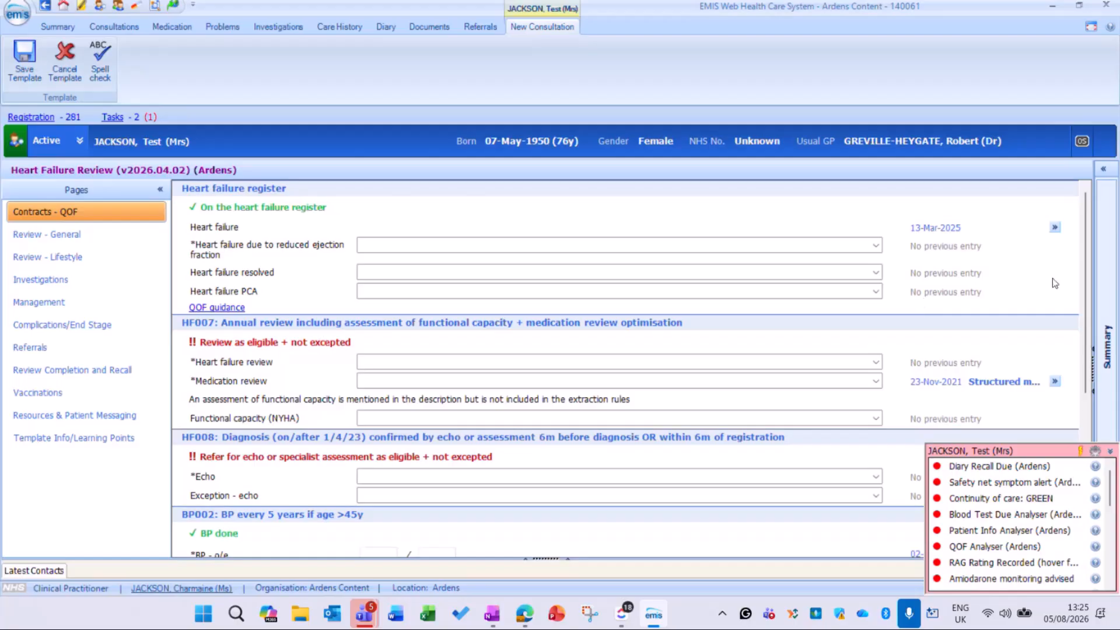
- In the HF007 section of Review - General, record Heart failure medication review, Congestive heart failure monitoring and New York Heart Association Classification - Class I
scroll(1088, 271, "down", 1)
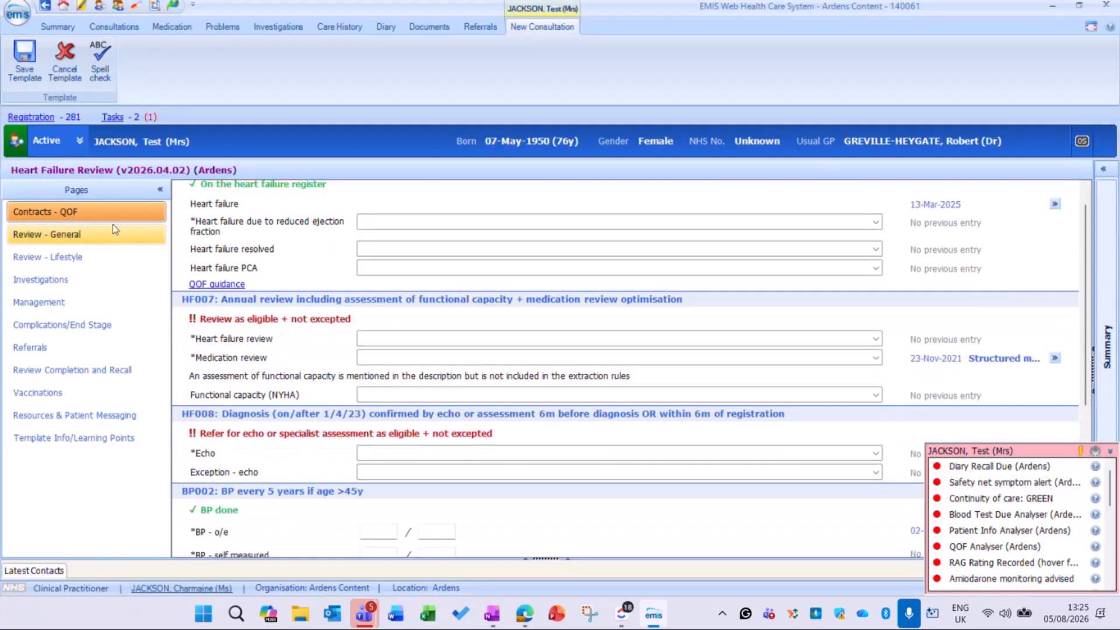
left_click(76, 240)
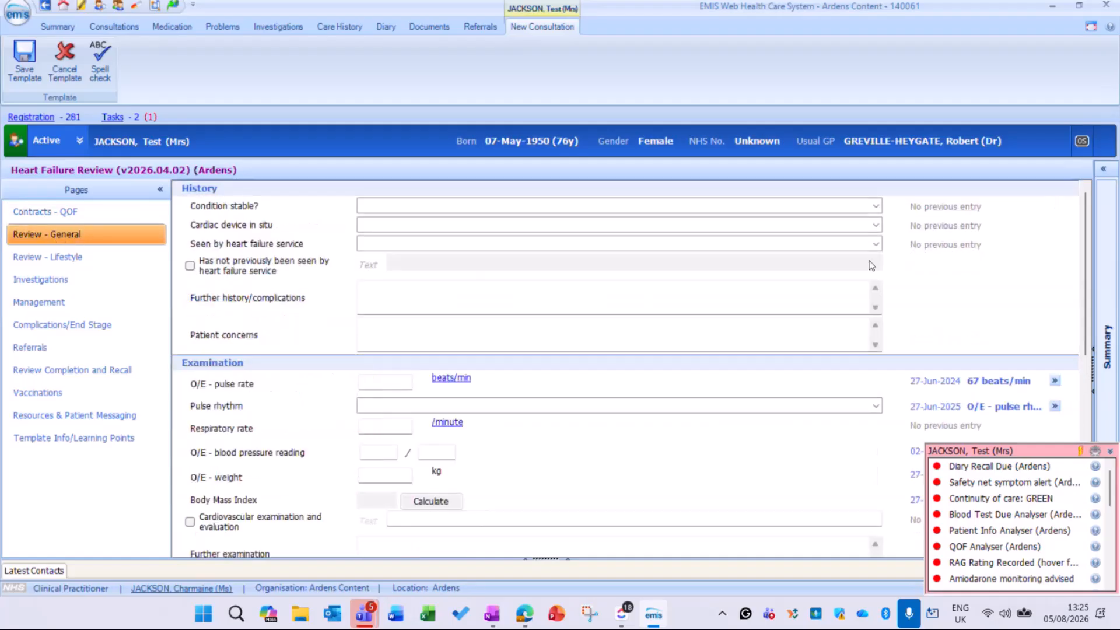
scroll(720, 389, "down", 10)
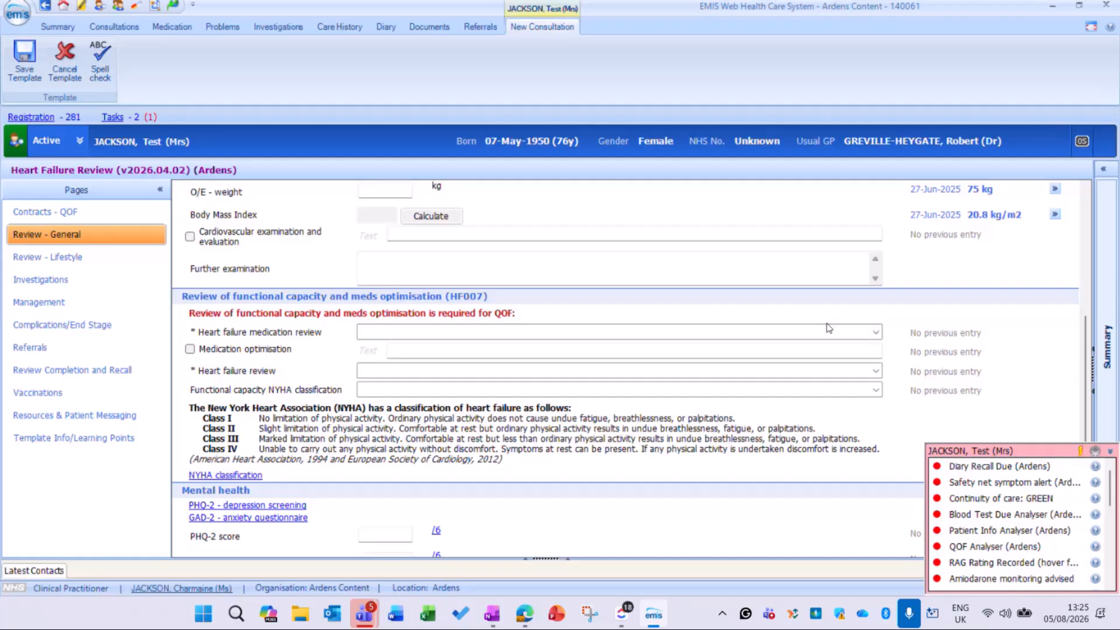
left_click(876, 332)
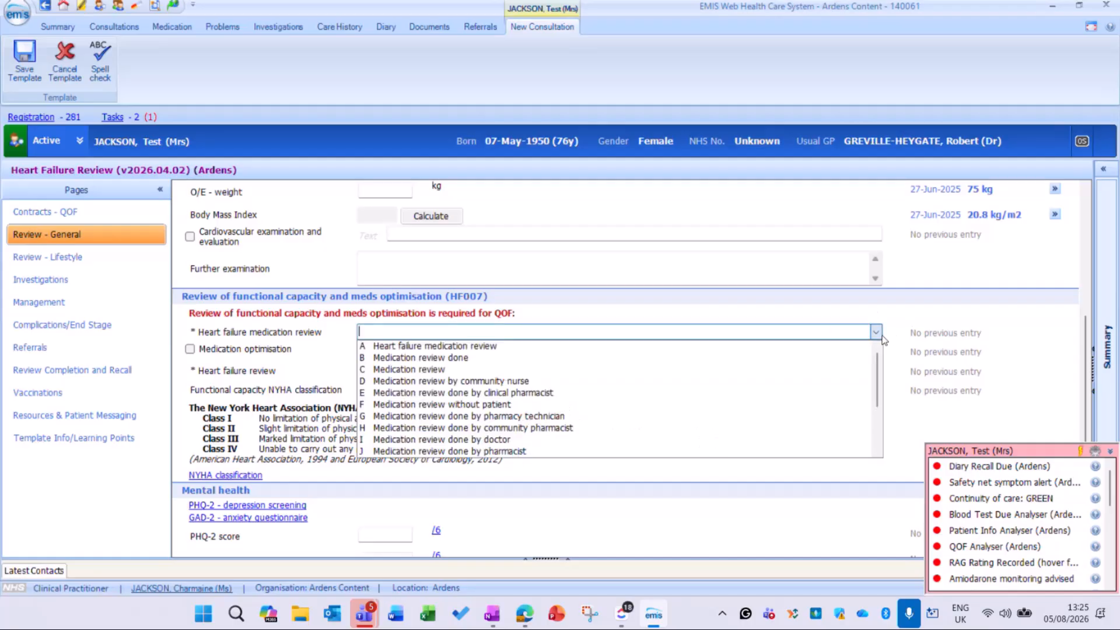
left_click(453, 347)
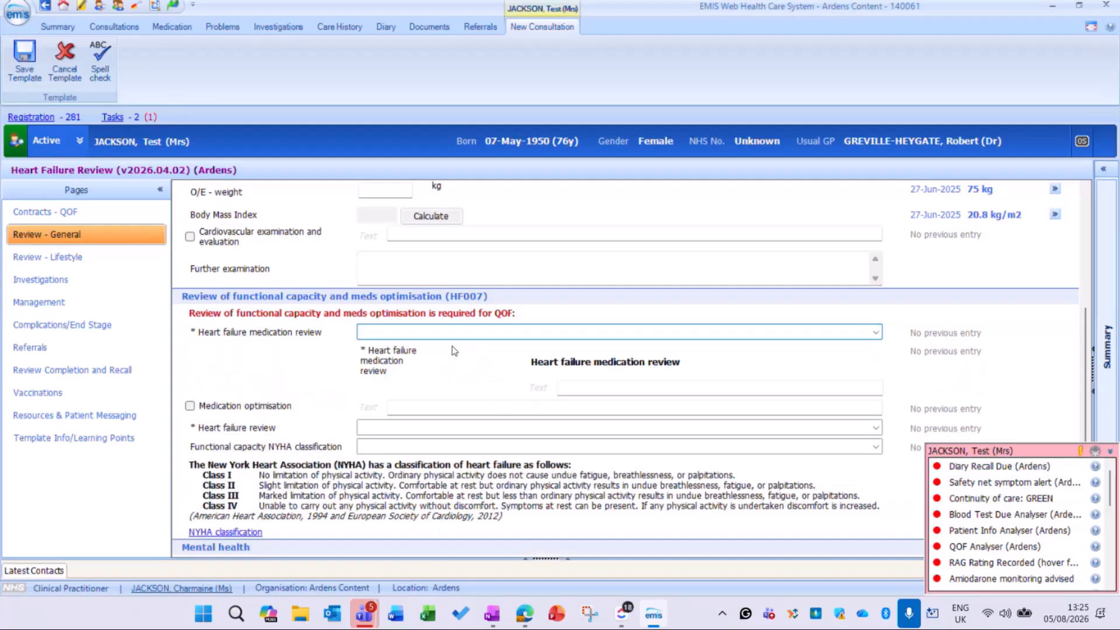
left_click(820, 430)
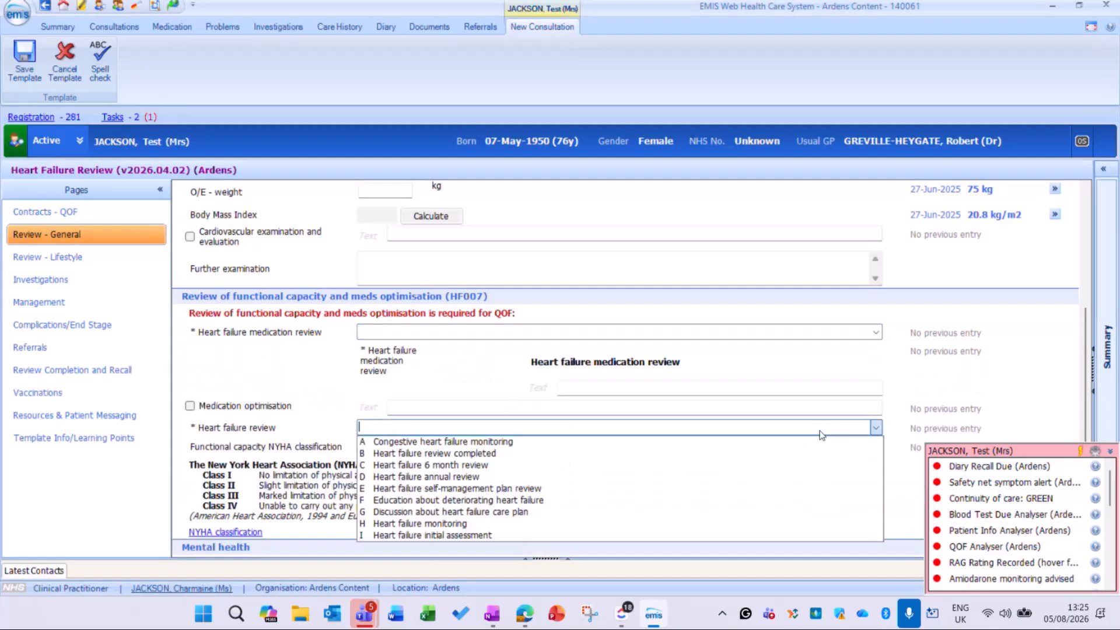
left_click(466, 443)
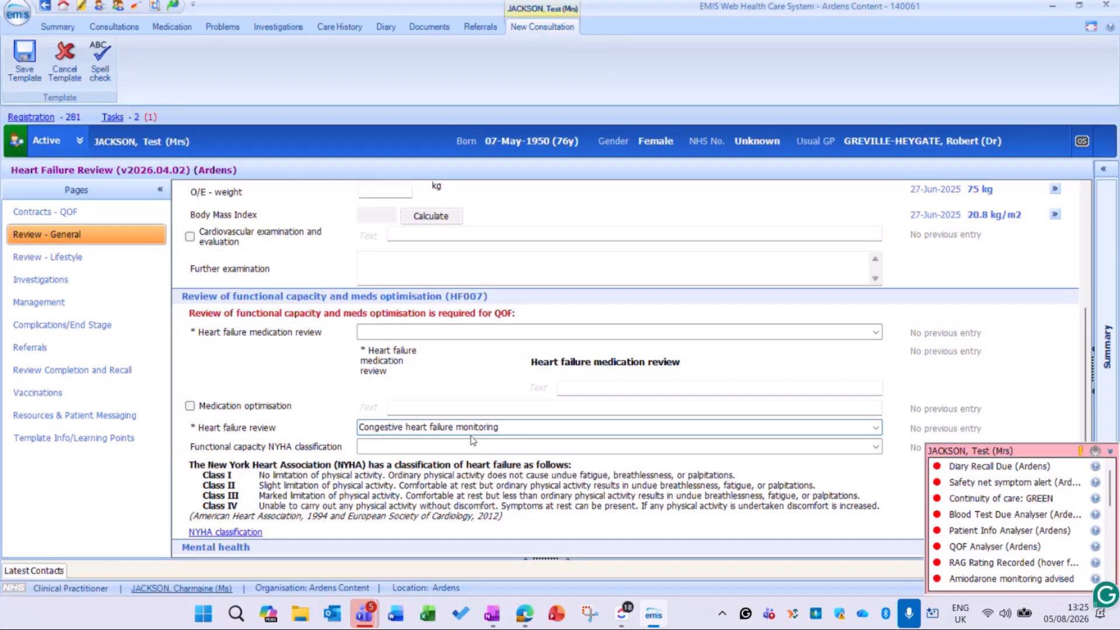
left_click(876, 447)
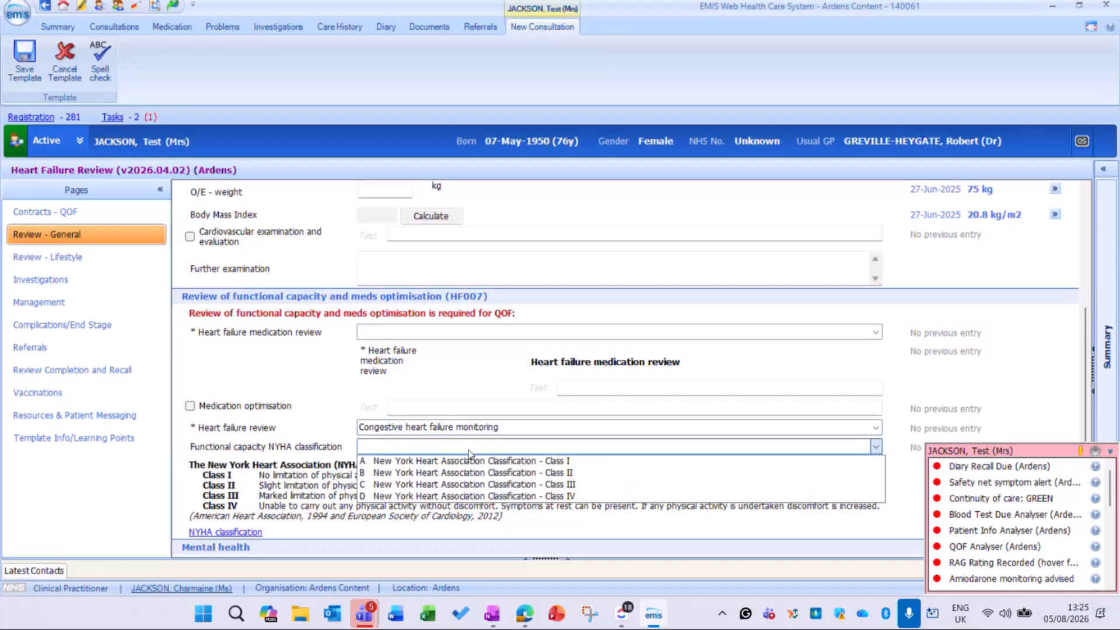
left_click(454, 462)
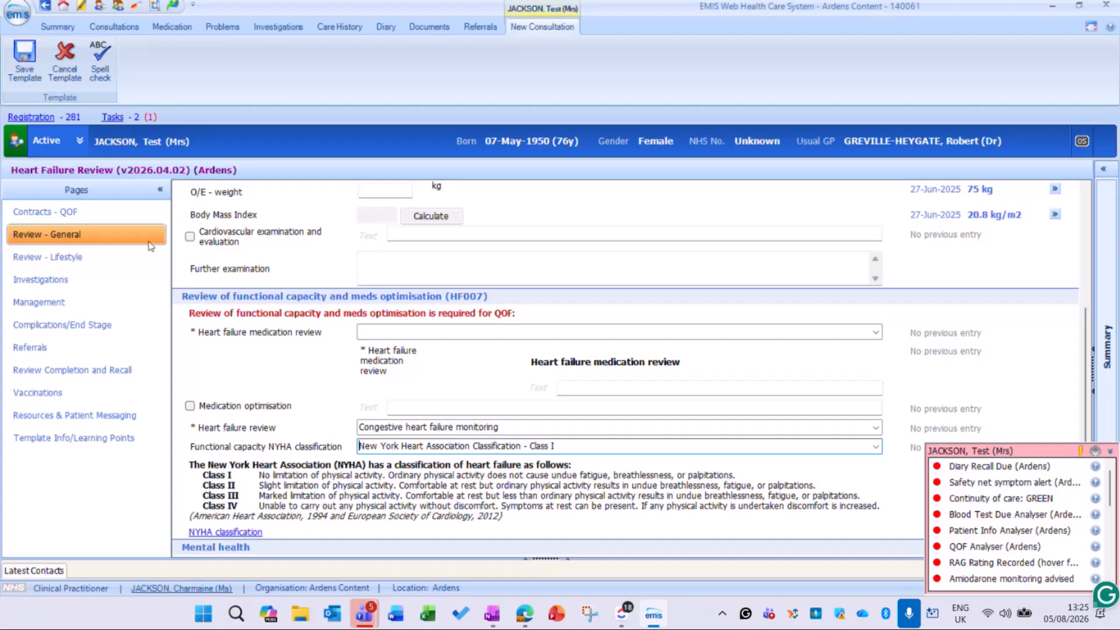
- Set Heart failure PCA to informed dissent on the Contracts - QOF page, and cancel the heart failure template, discarding its entries
left_click(136, 213)
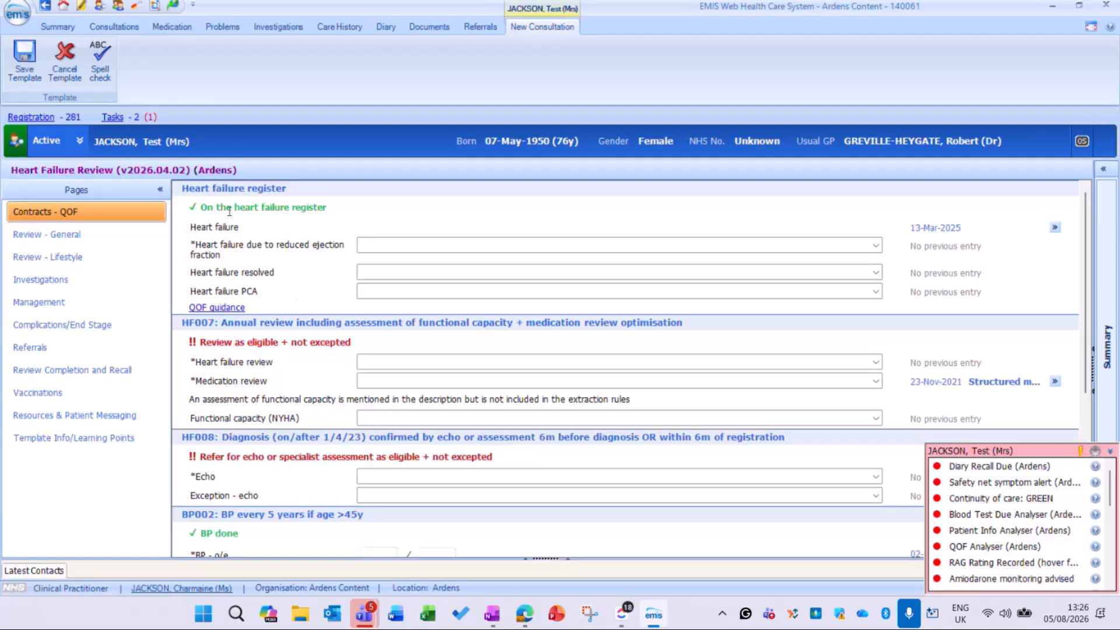
left_click(875, 291)
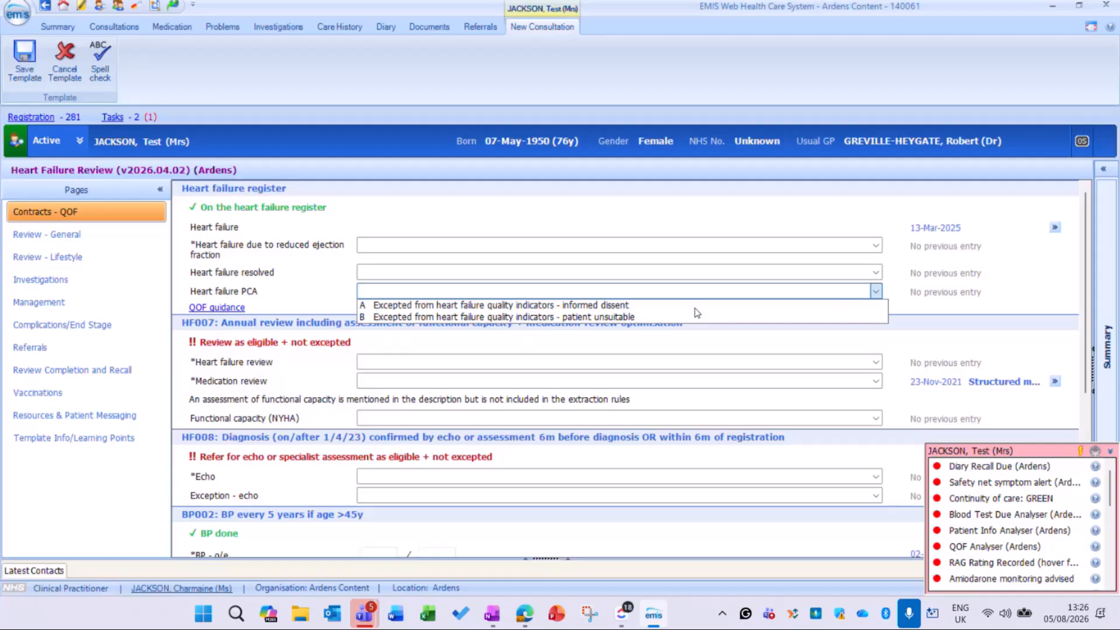
left_click(606, 309)
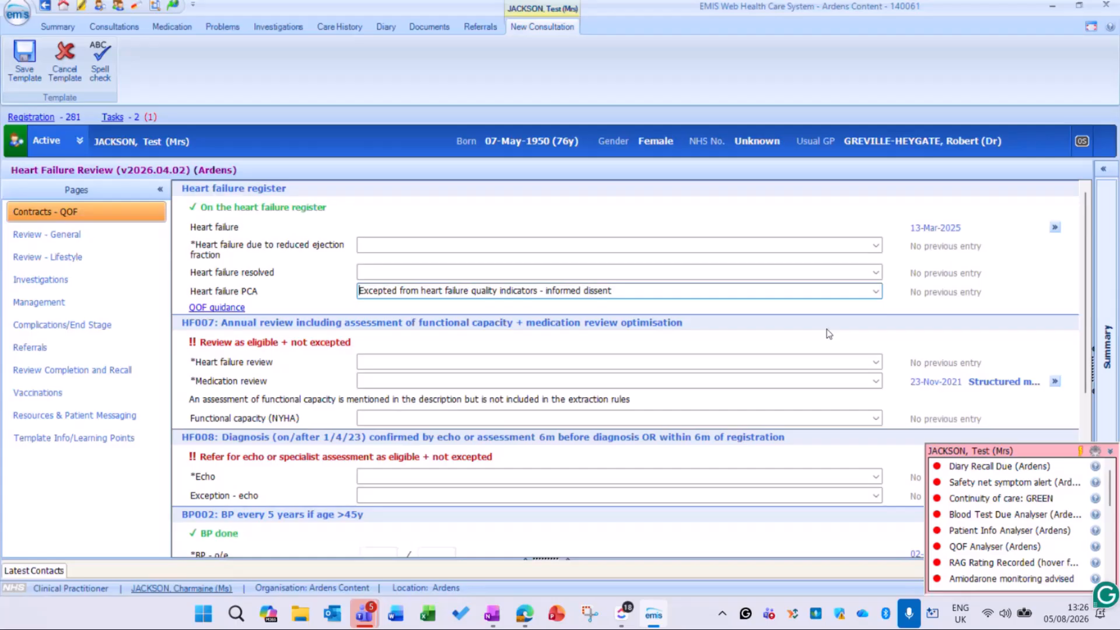
left_click(69, 75)
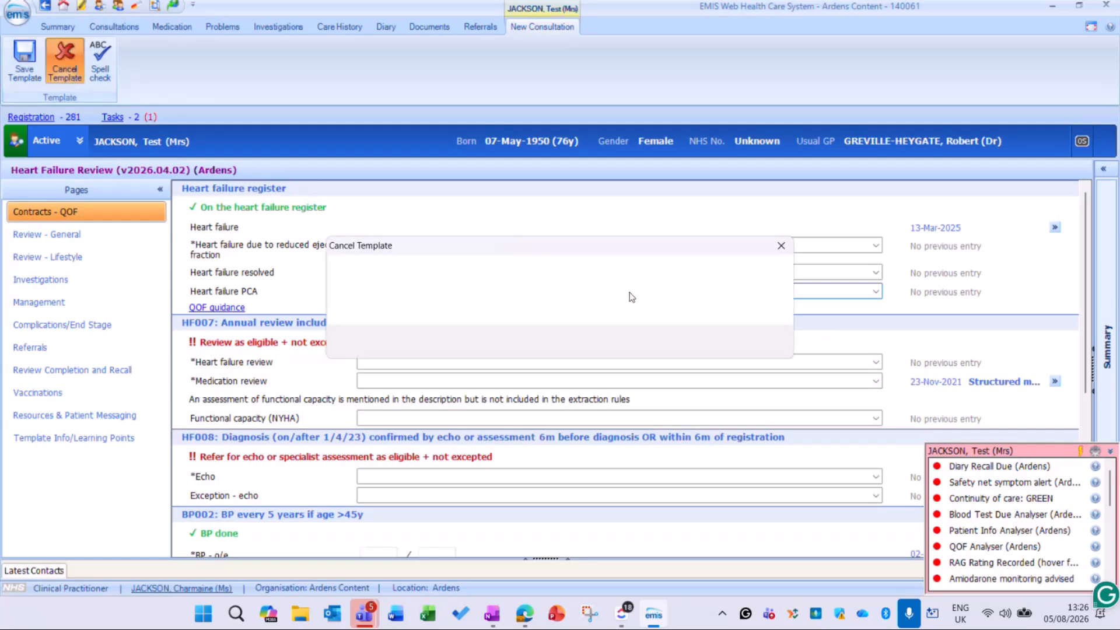
left_click(705, 344)
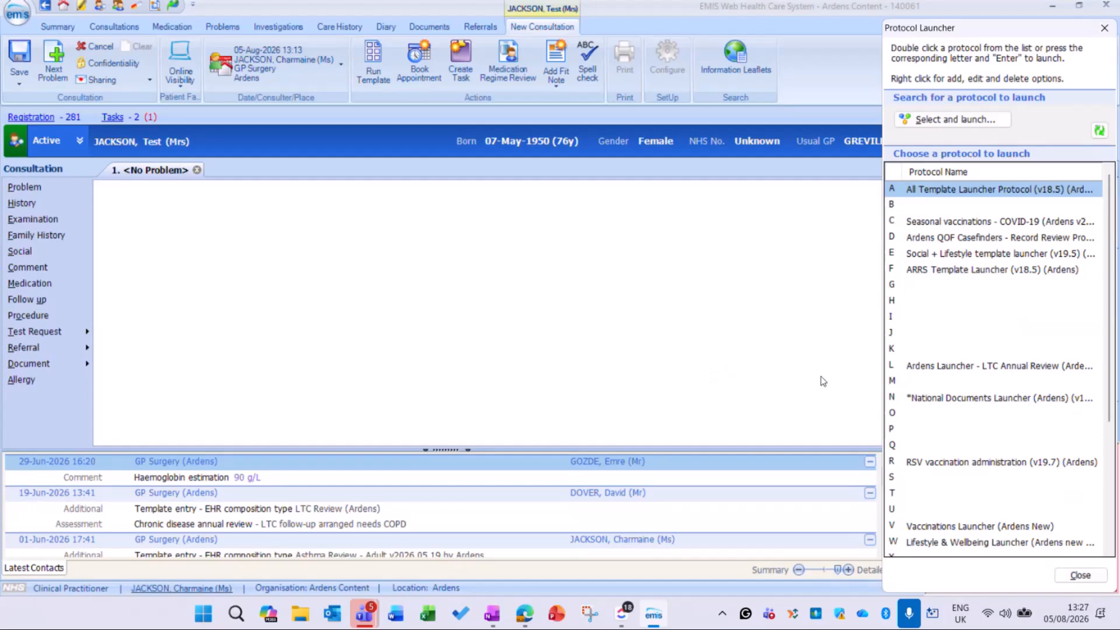
- Run the Ardens Launcher - LTC Annual Review protocol and open Initial assessment + tests
left_click(950, 372)
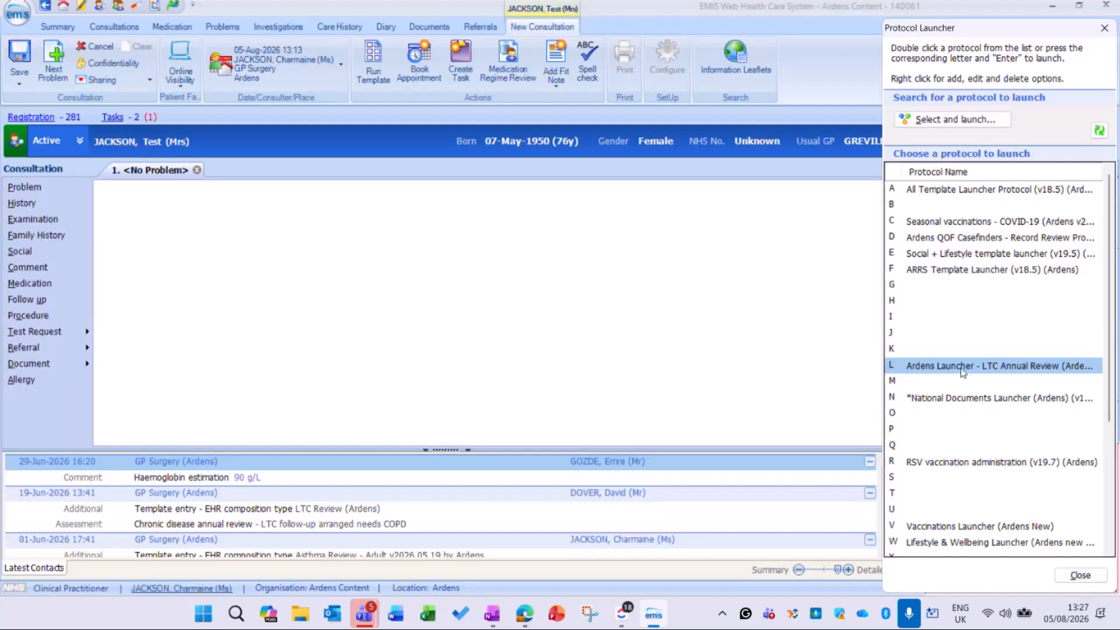
double_click(1029, 366)
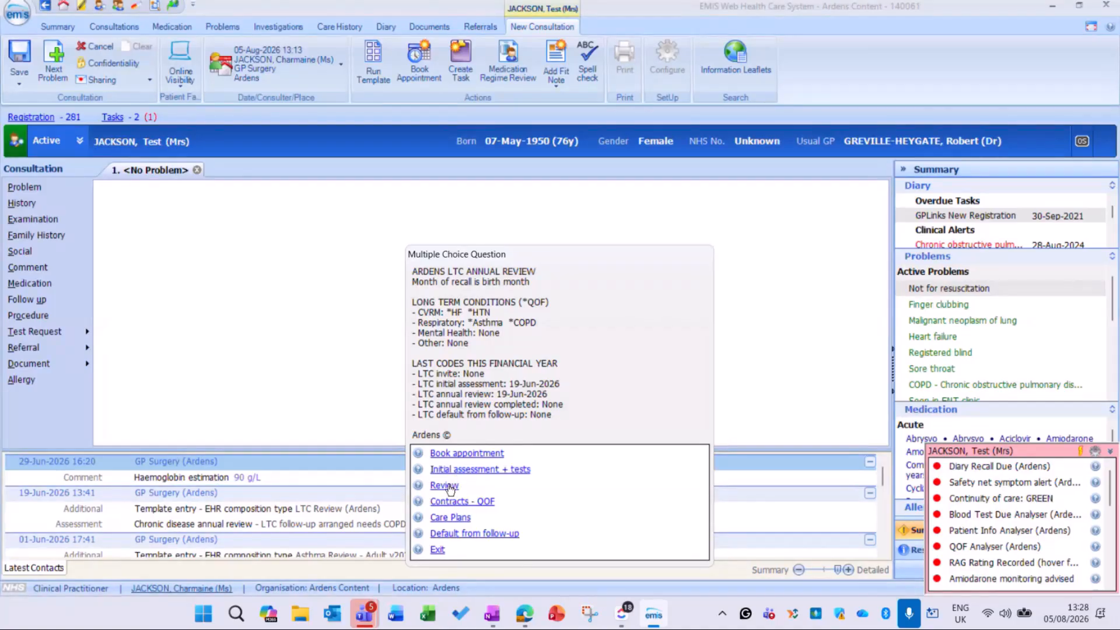
left_click(472, 474)
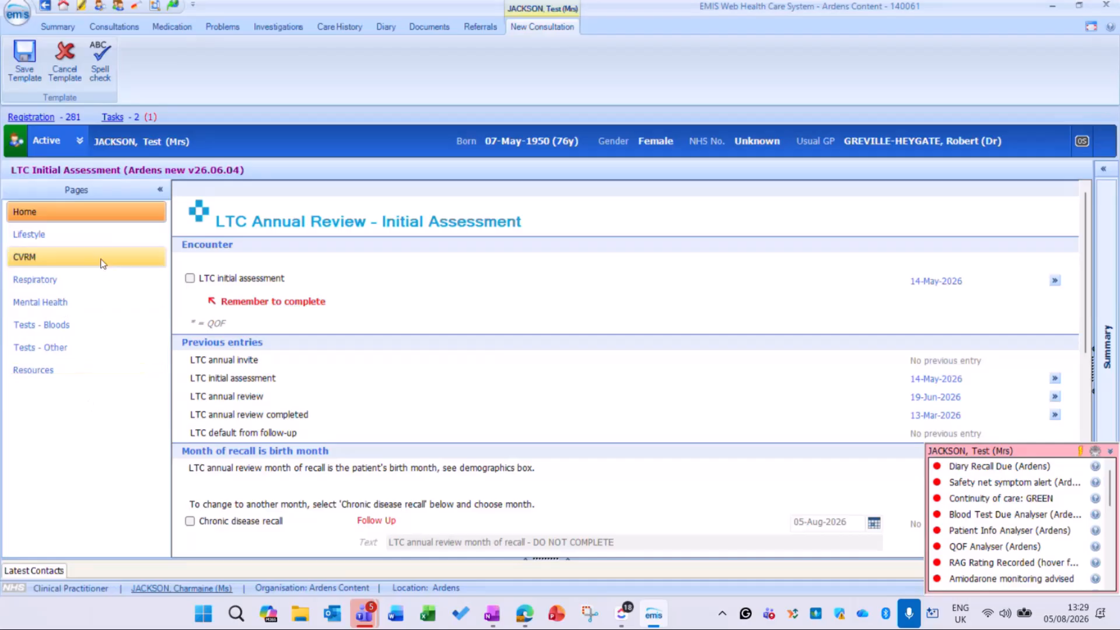
- Look through the Respiratory and CVRM pages of the LTC Initial Assessment template, including the hypertension and heart failure sections
left_click(108, 279)
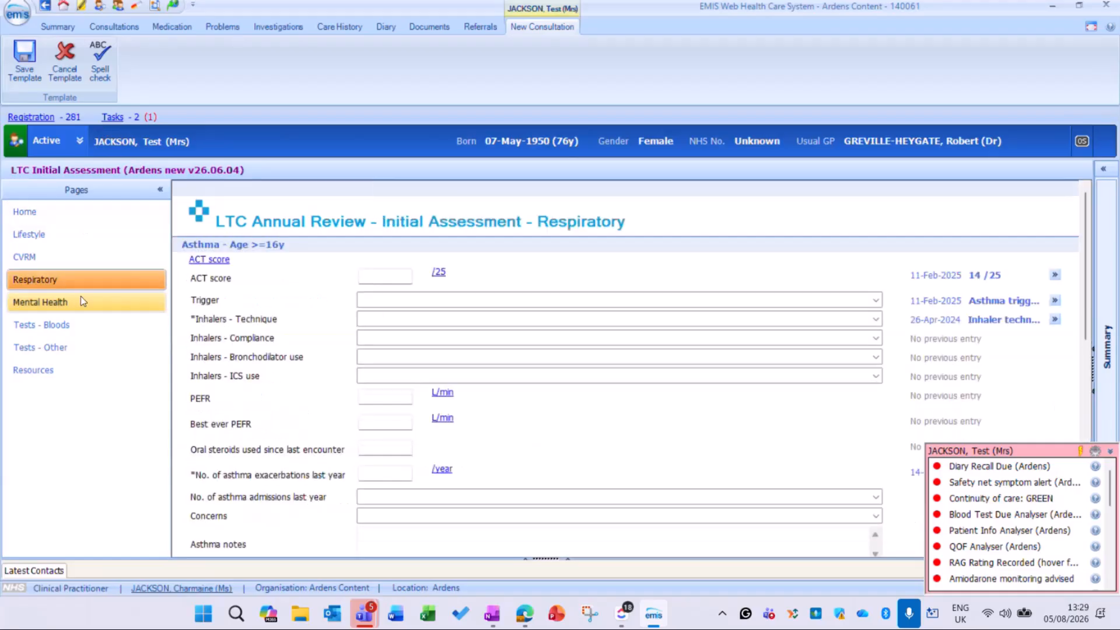
left_click(209, 258)
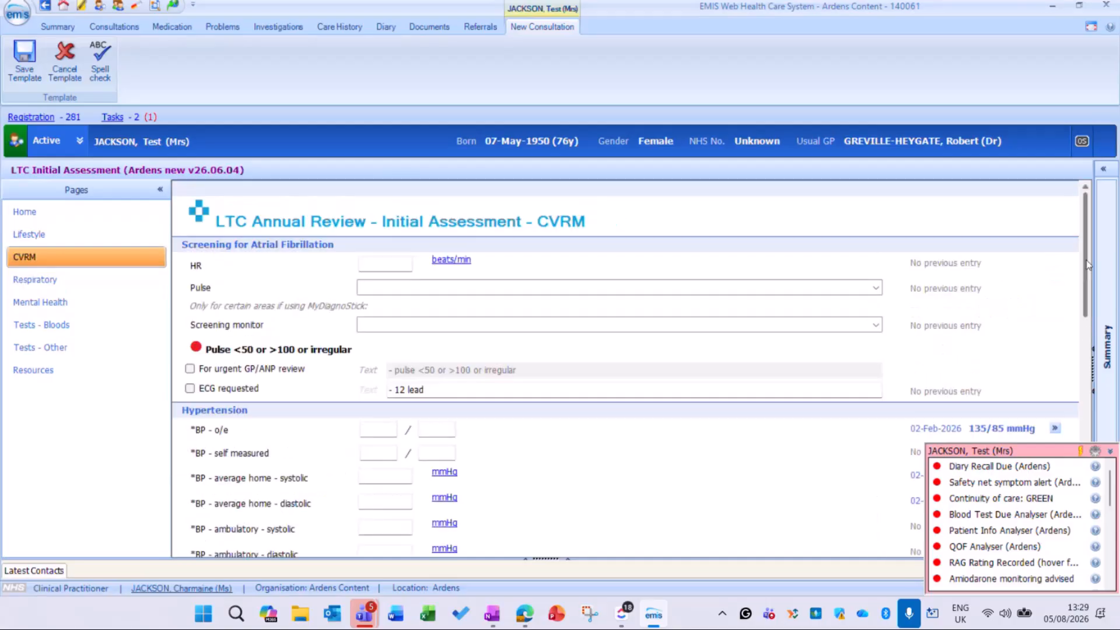
left_click_drag(1088, 260, 1075, 356)
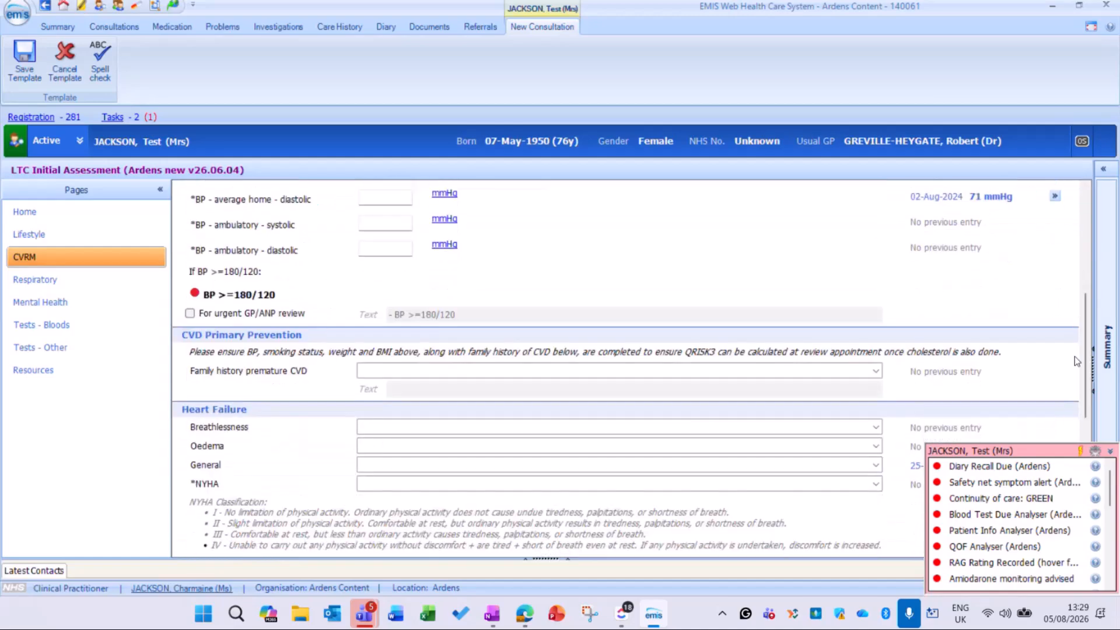
left_click_drag(1084, 352, 1074, 286)
- Check the Inhalers - ICS use field on the Respiratory page, and cancel the initial assessment template, discarding its entries
left_click(64, 278)
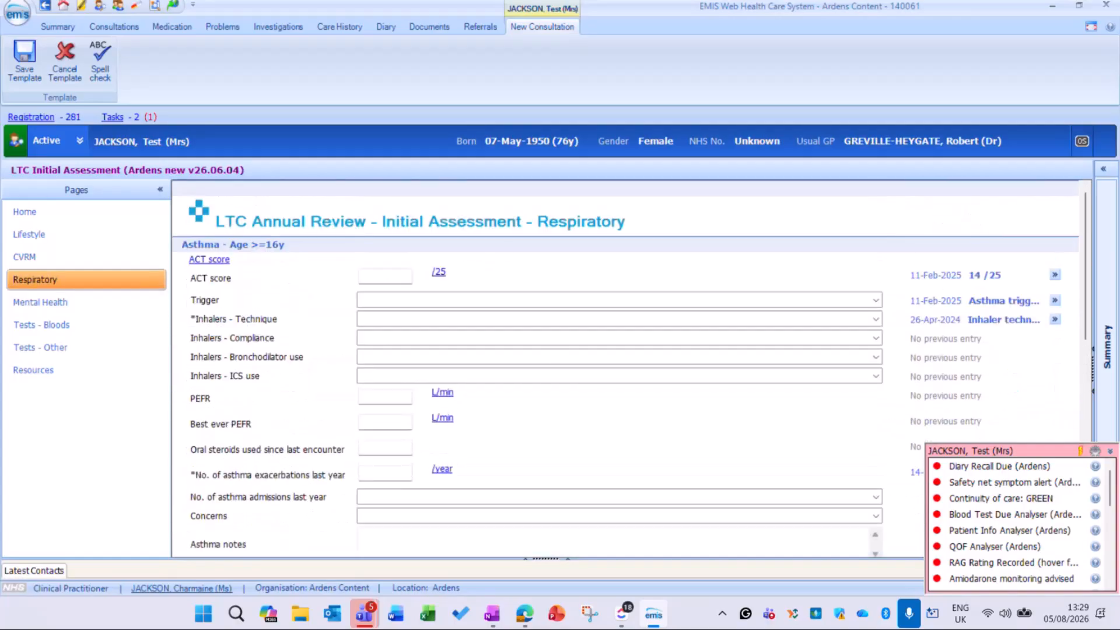
mouse_move(1085, 245)
left_mouse_down()
mouse_move(1080, 314)
mouse_move(1077, 237)
left_mouse_up()
left_click(560, 377)
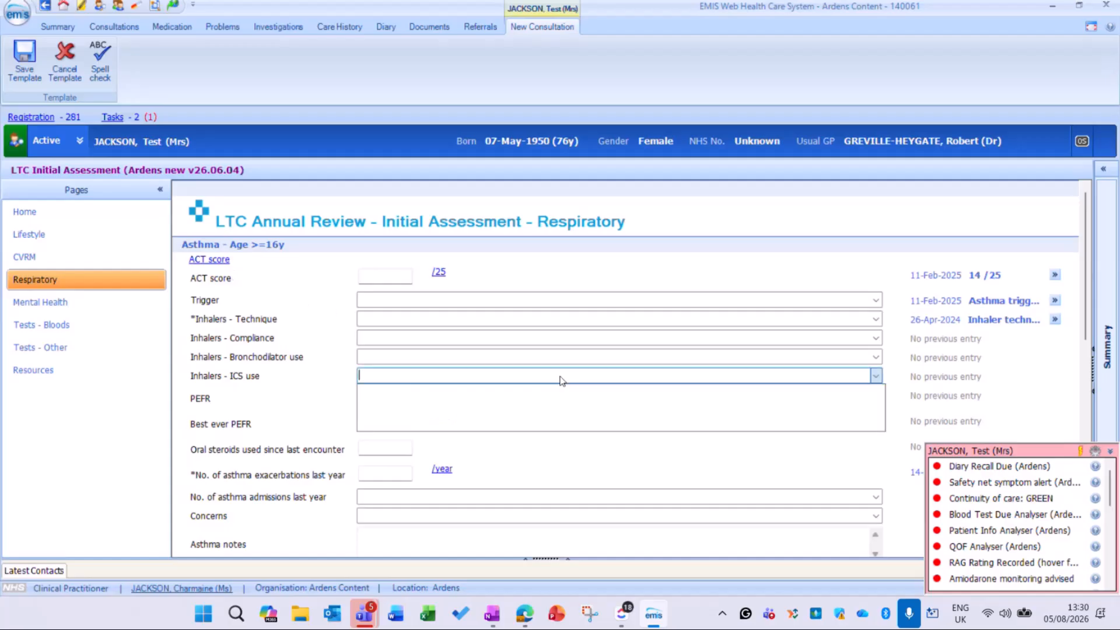
left_click(560, 377)
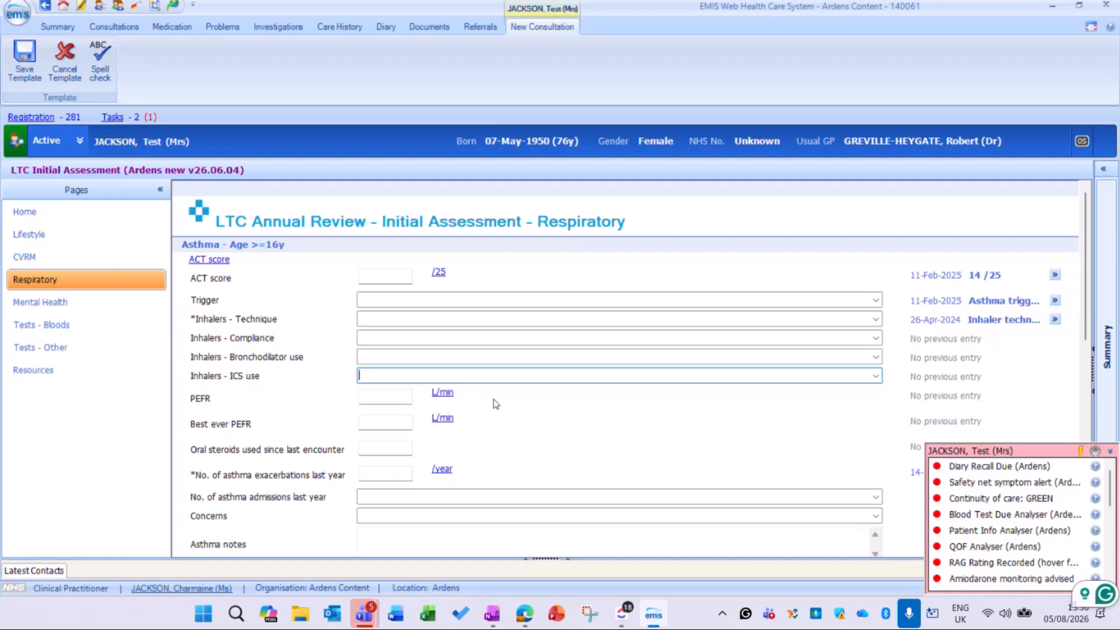
left_click(64, 59)
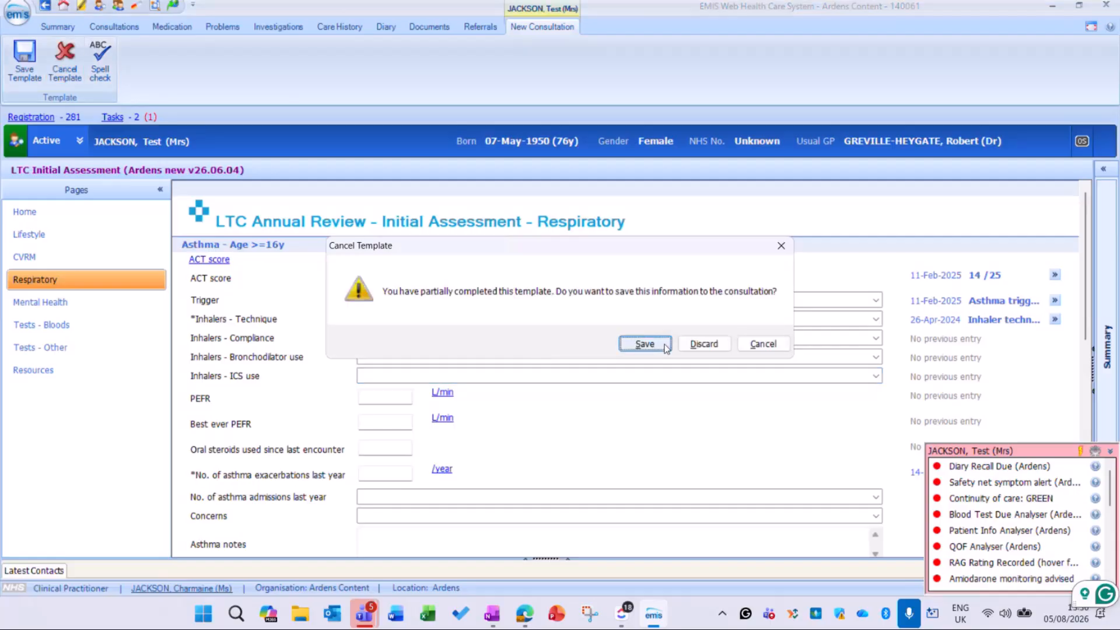
left_click(705, 349)
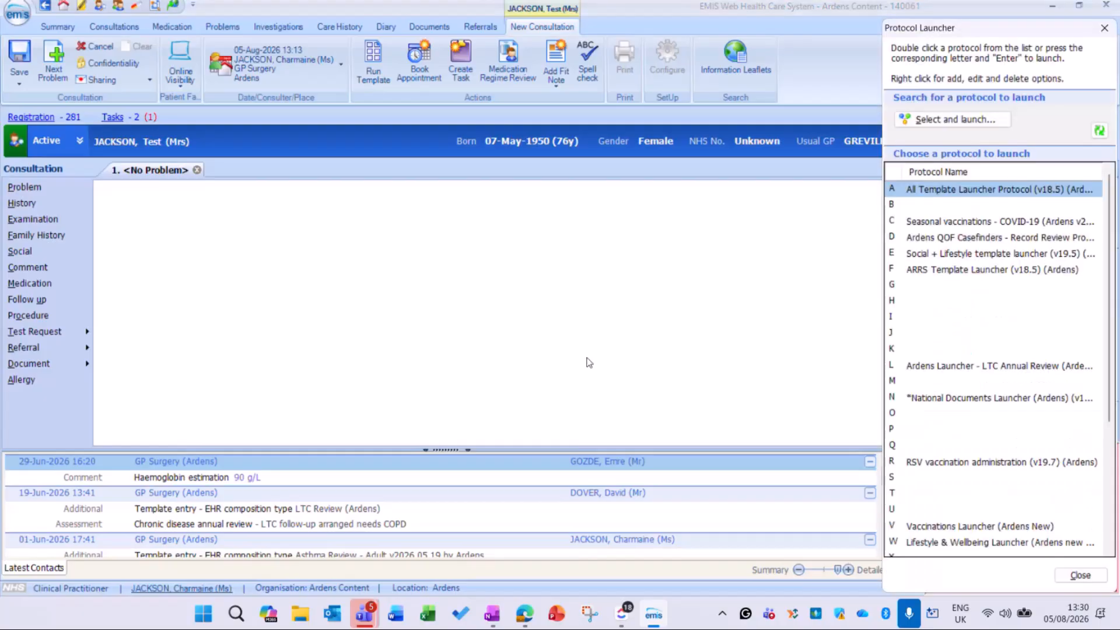
- Run the Ardens Launcher - LTC Annual Review protocol, open Review and show the Respiratory - Asthma page
double_click(970, 367)
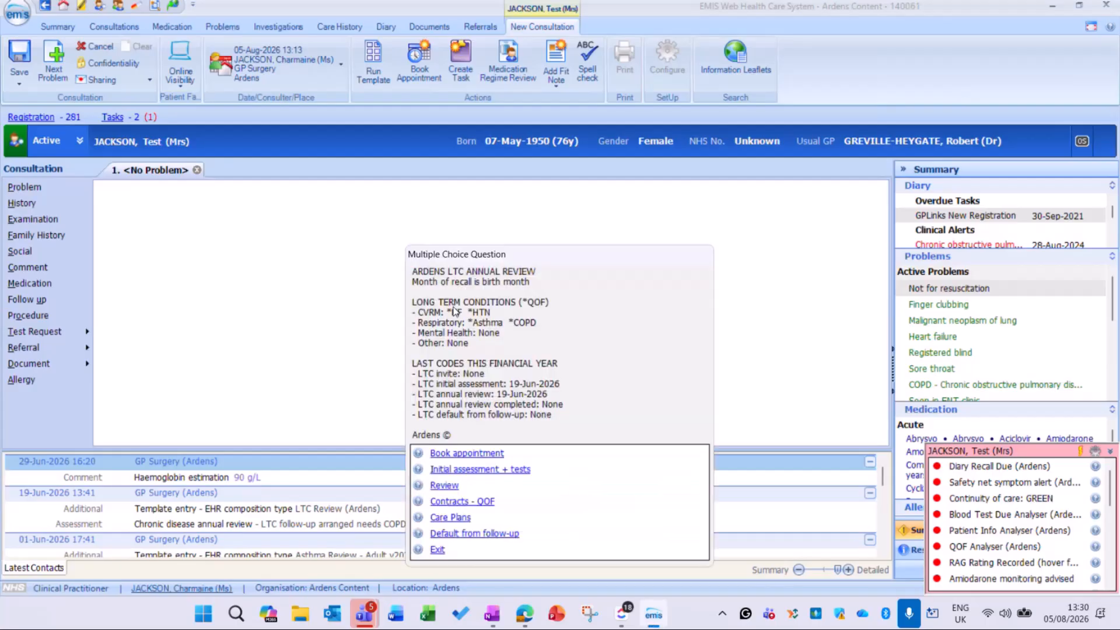
left_click(444, 486)
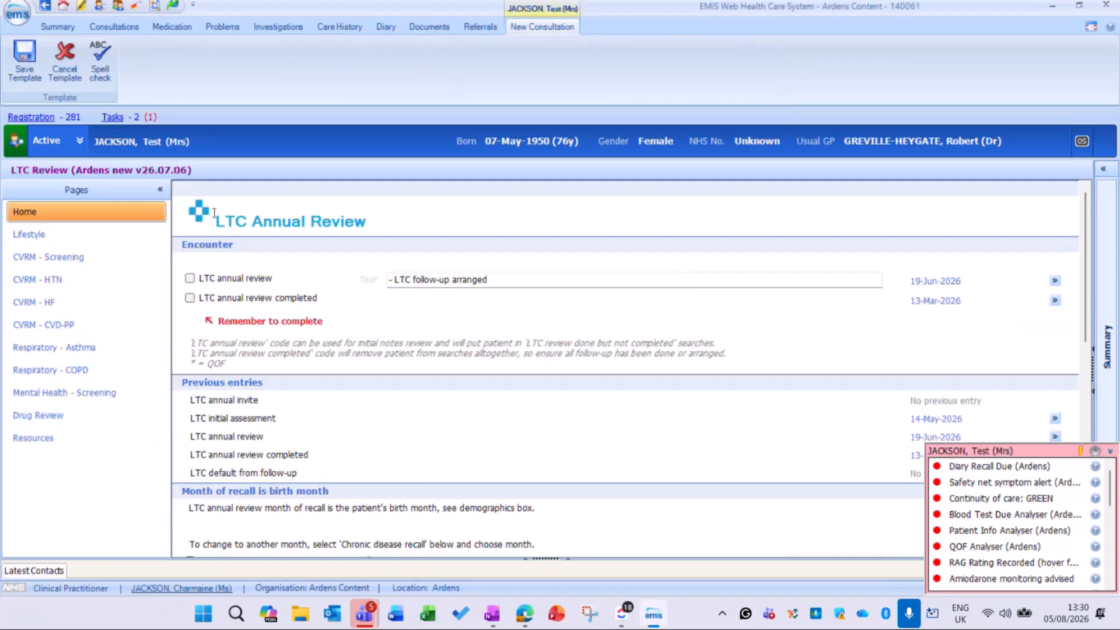
left_click(107, 353)
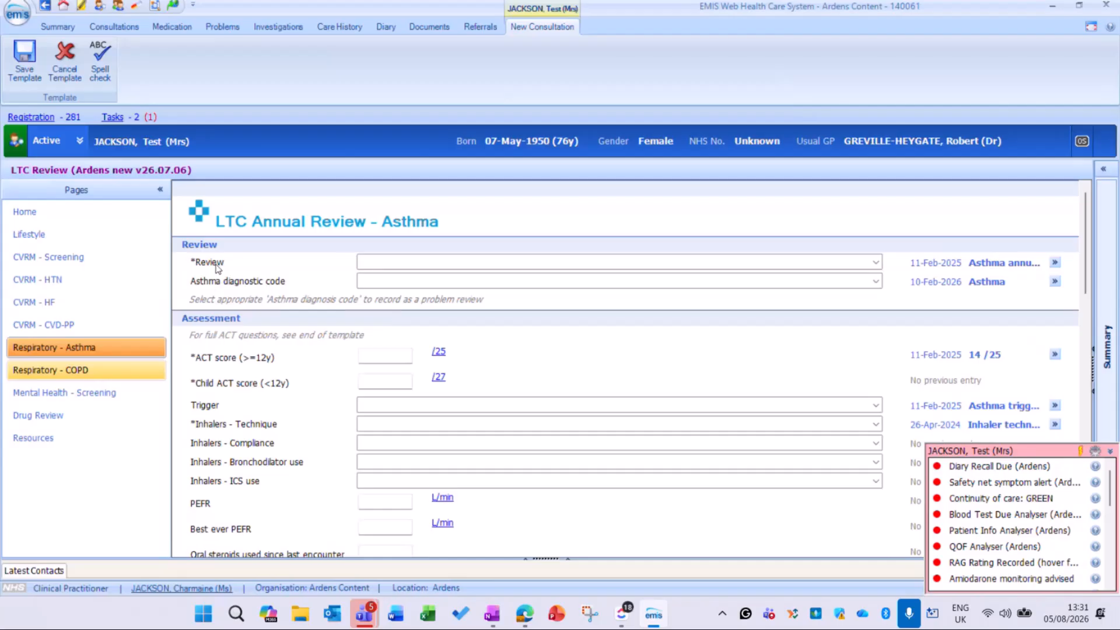
- Check the options of the asthma Review field without choosing one, and cancel the LTC Review template, discarding its entries
left_click(876, 262)
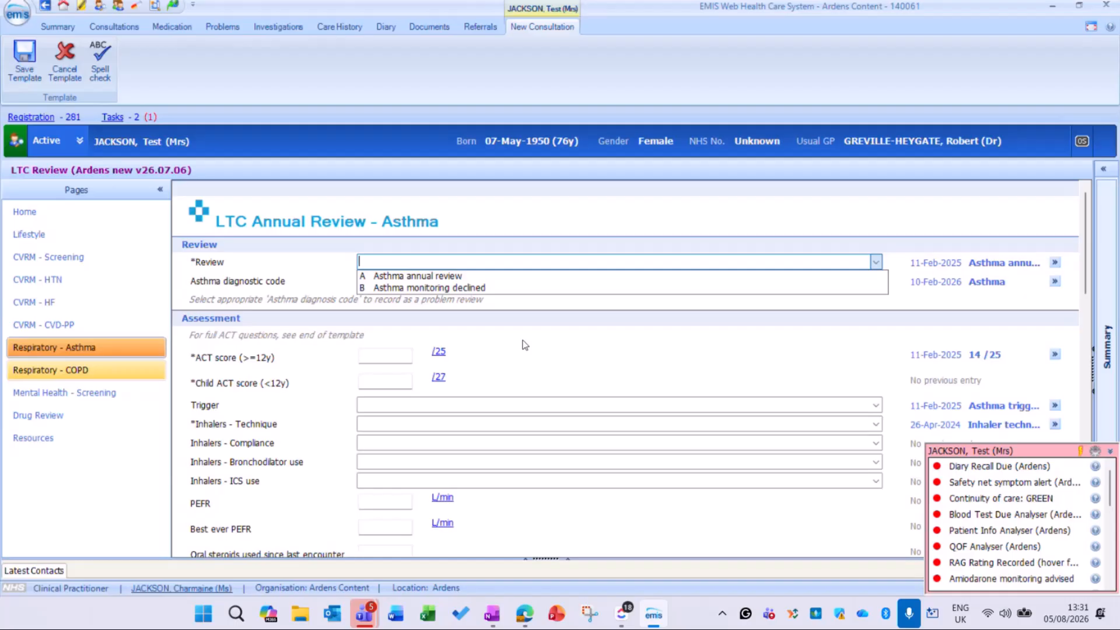
key("Escape")
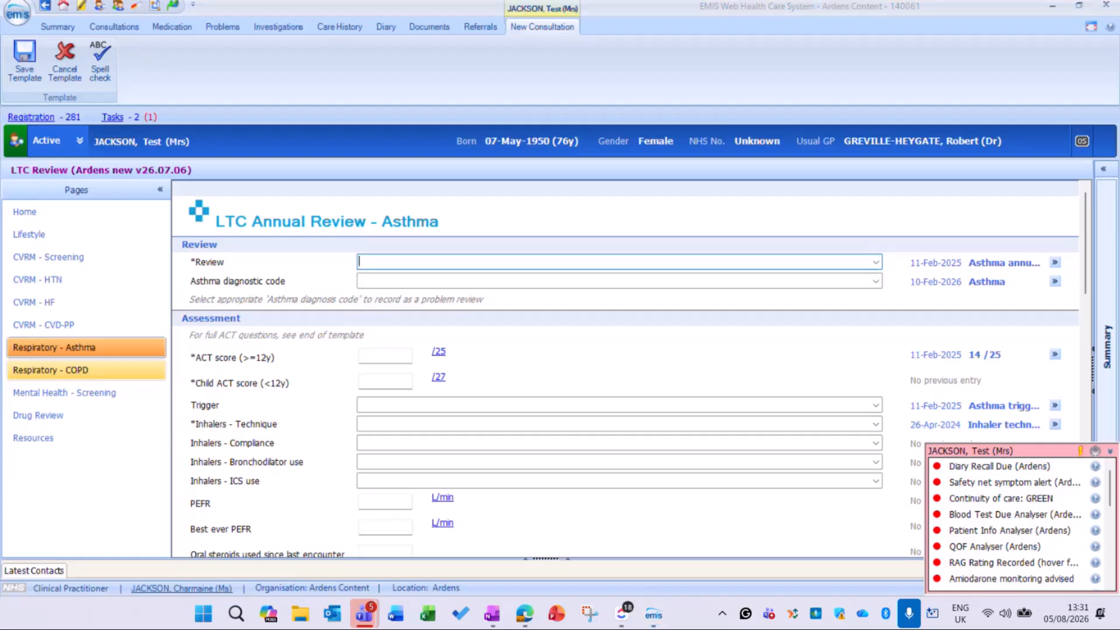
left_click(87, 370)
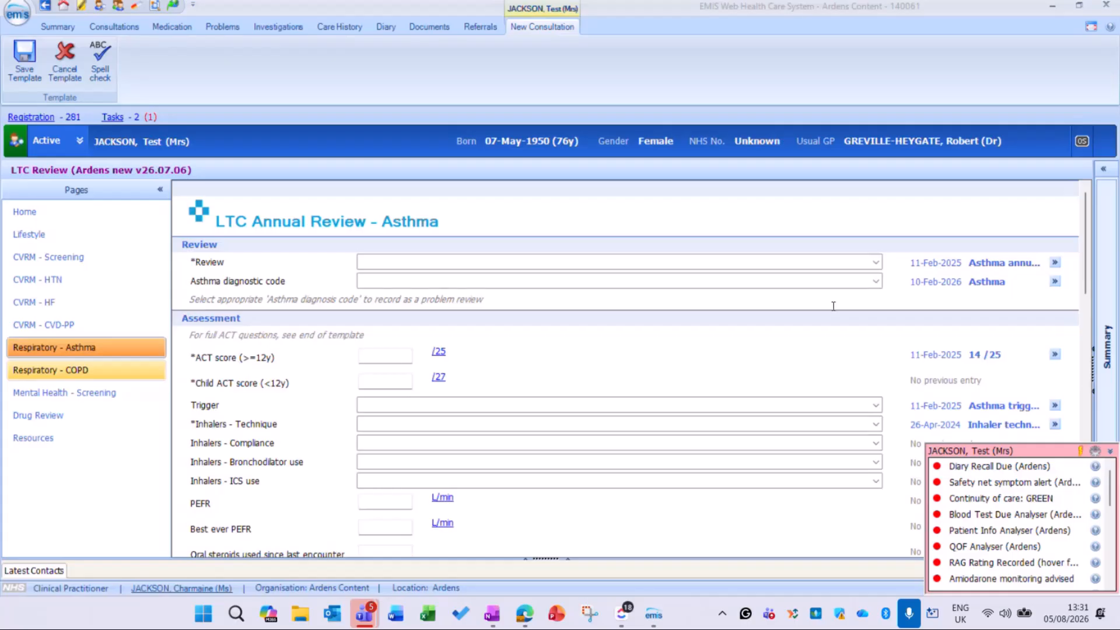
left_click(65, 70)
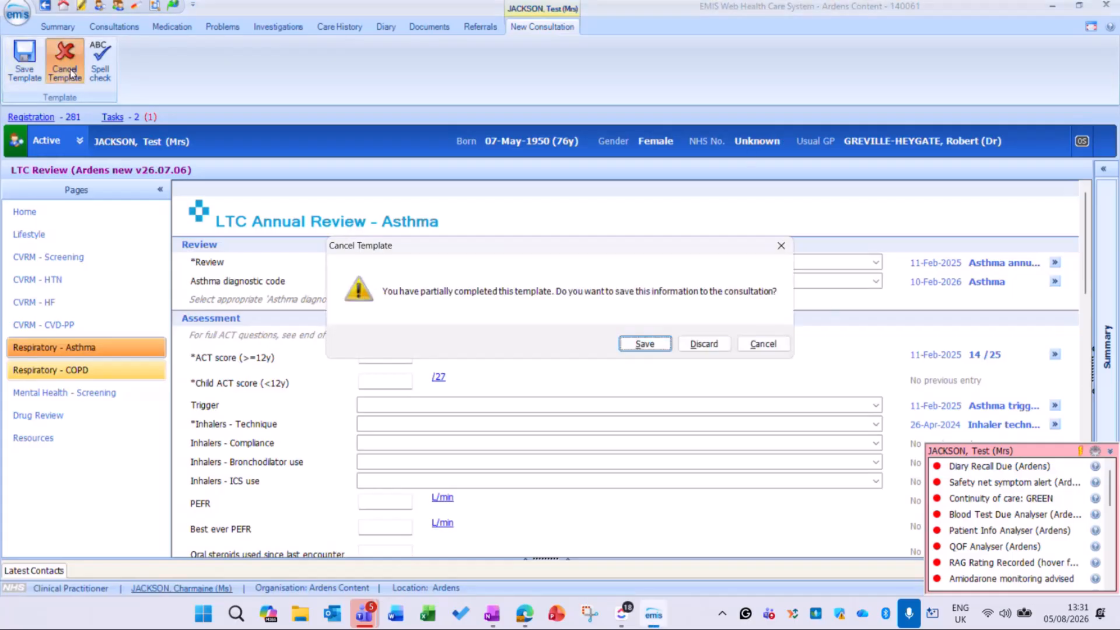
left_click(704, 344)
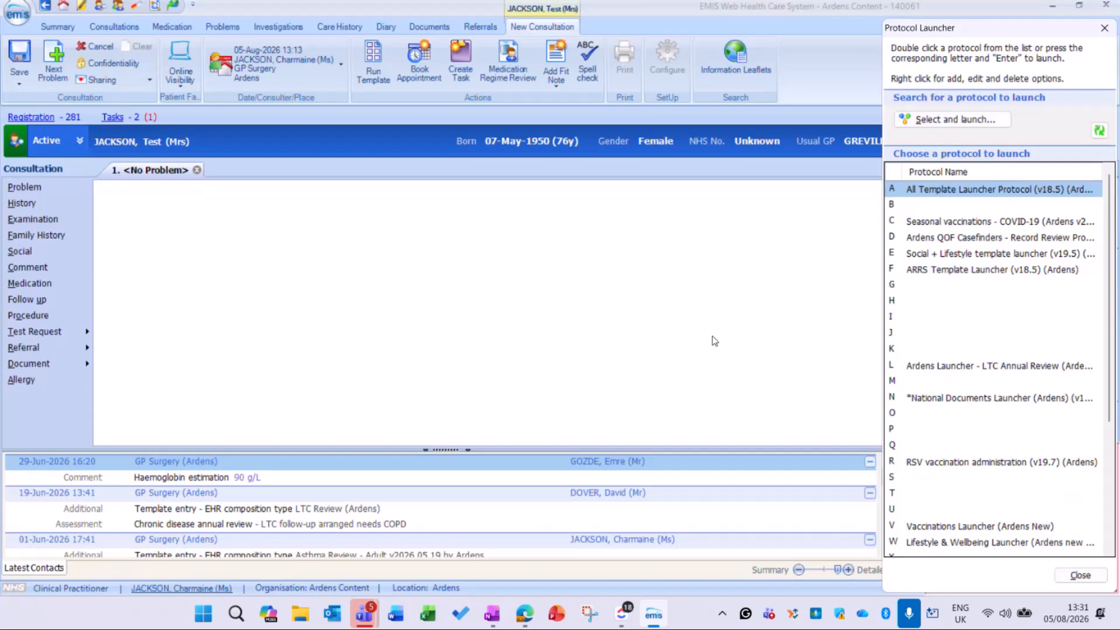
- Run the All Template Launcher Protocol to view its template menus, and exit without launching one
left_click(991, 367)
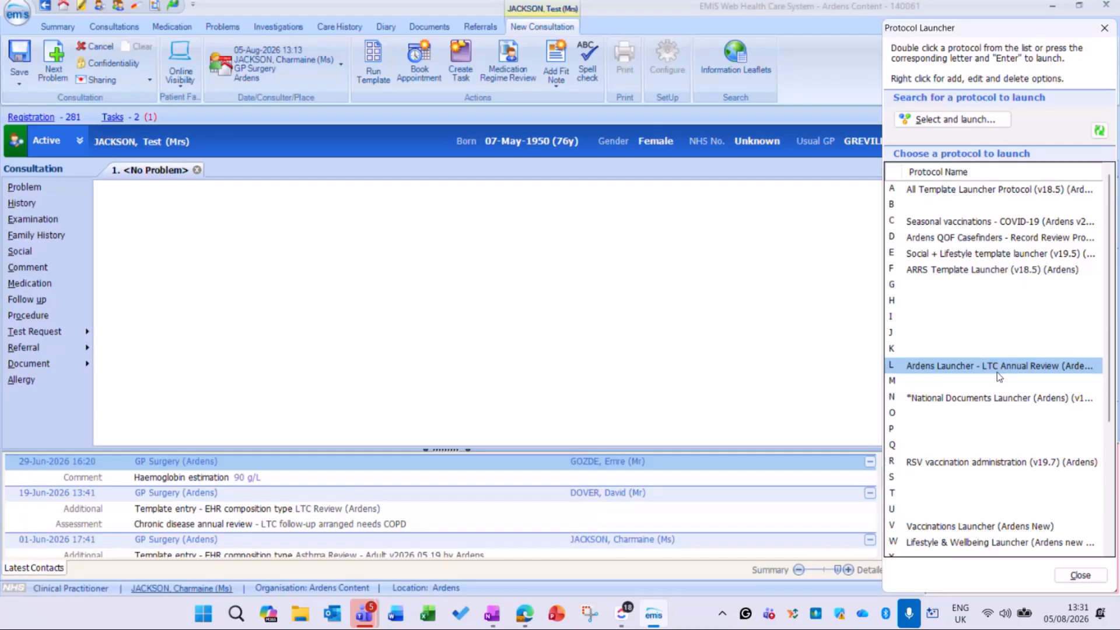
left_click(955, 193)
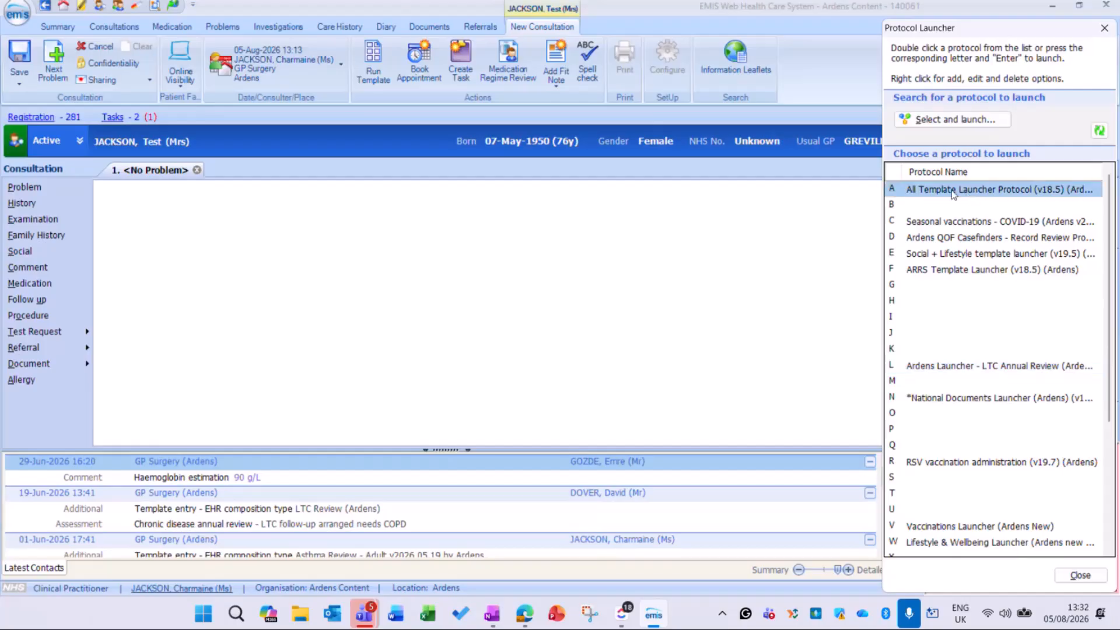
double_click(937, 188)
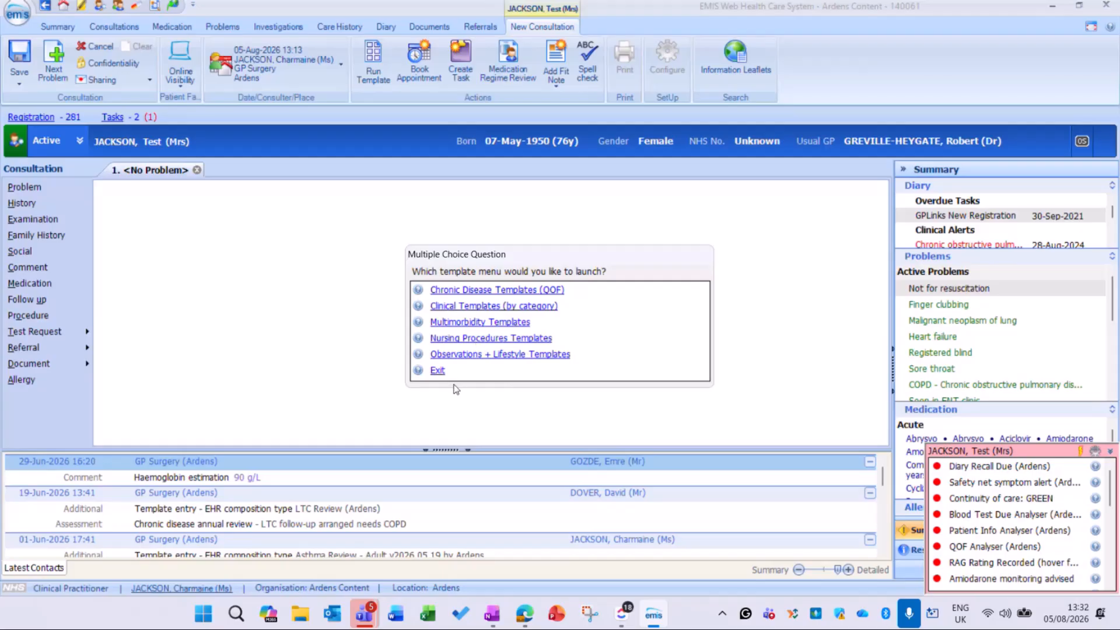
left_click(437, 371)
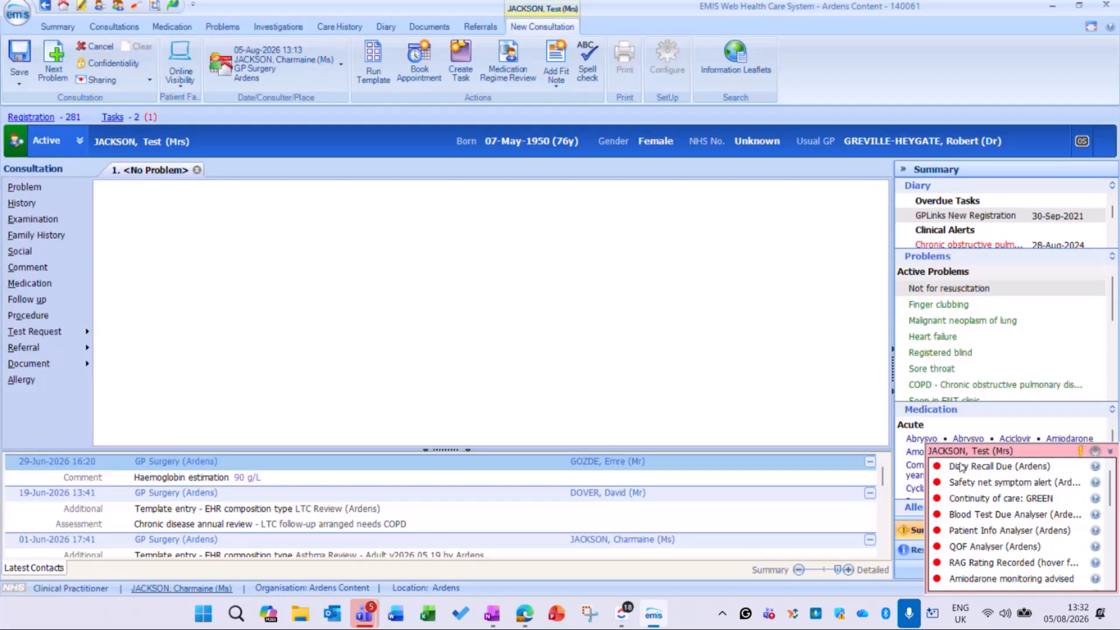
- Read the QOF Analyser (Ardens) alert details, open its QOF 2026/27 template, and cancel that template, discarding it
mouse_move(1001, 552)
mouse_move(990, 550)
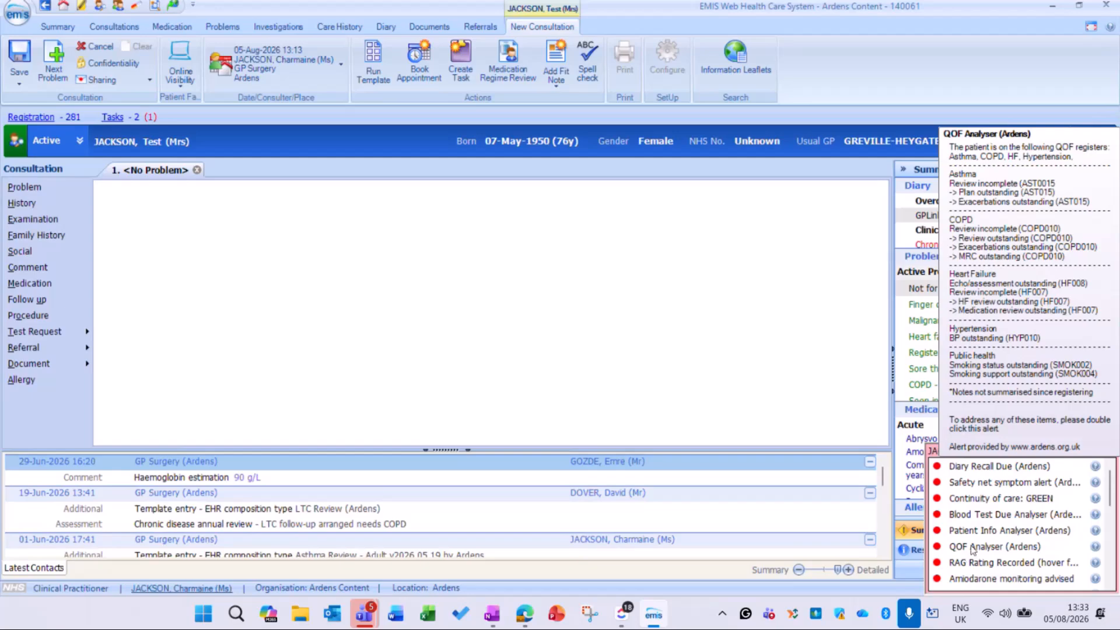
left_click(966, 549)
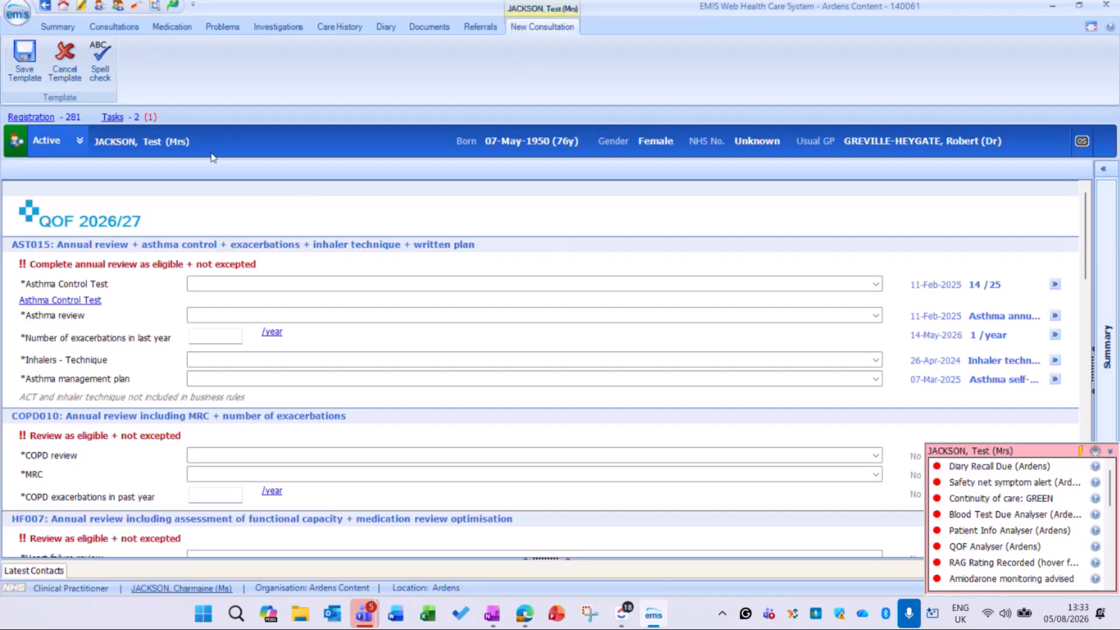
left_click(65, 58)
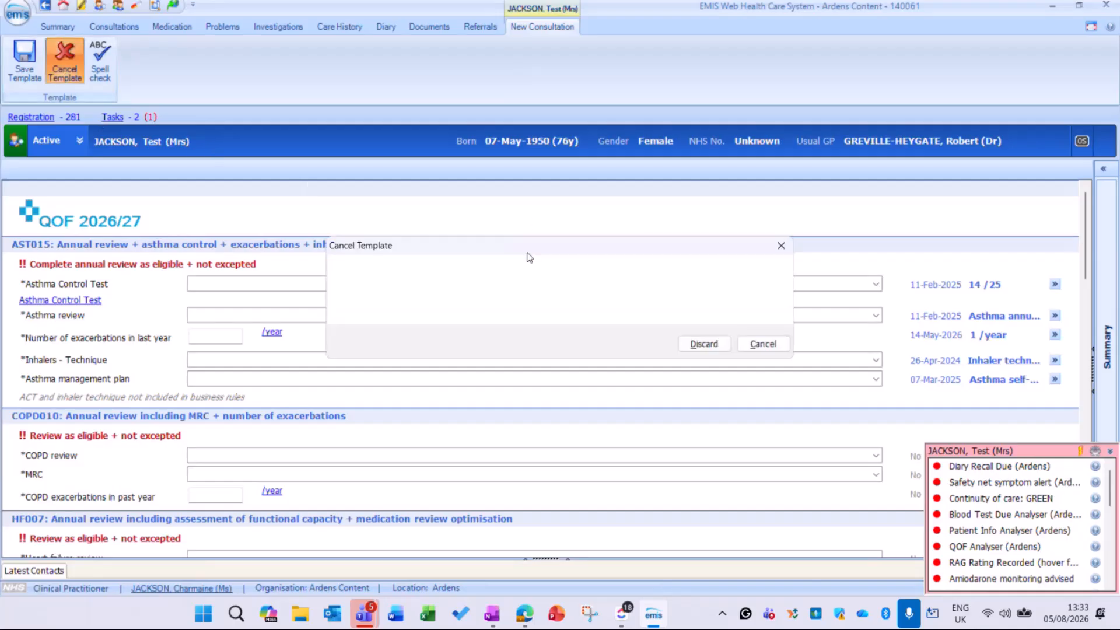
left_click(706, 344)
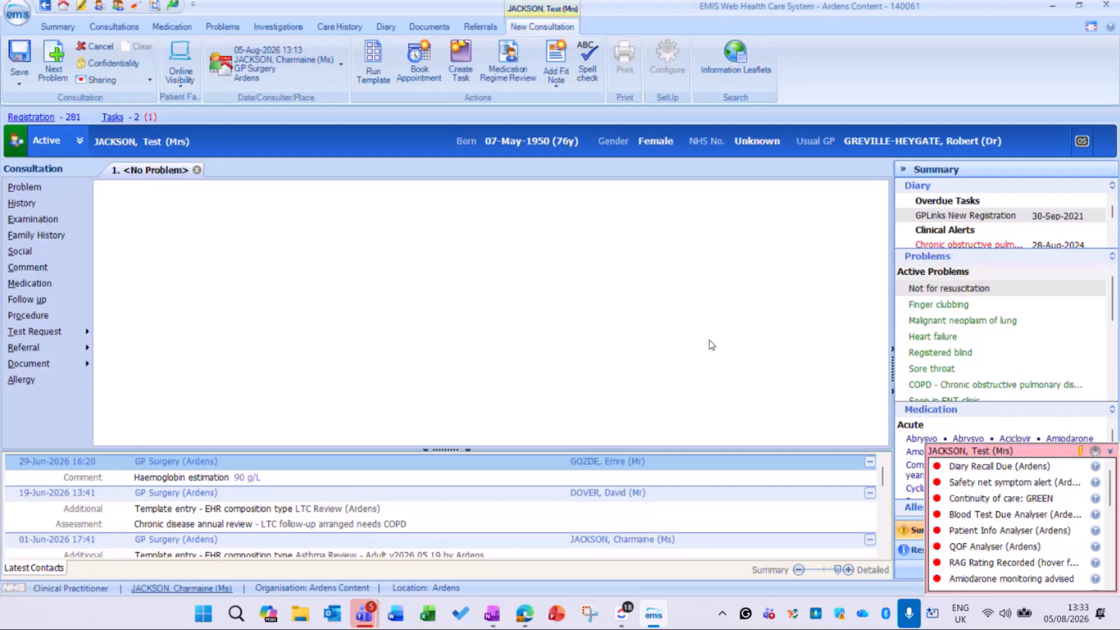
- Add the problem Renal cell carcinoma - morphology to the consultation by searching for "renal cell"
left_click(26, 187)
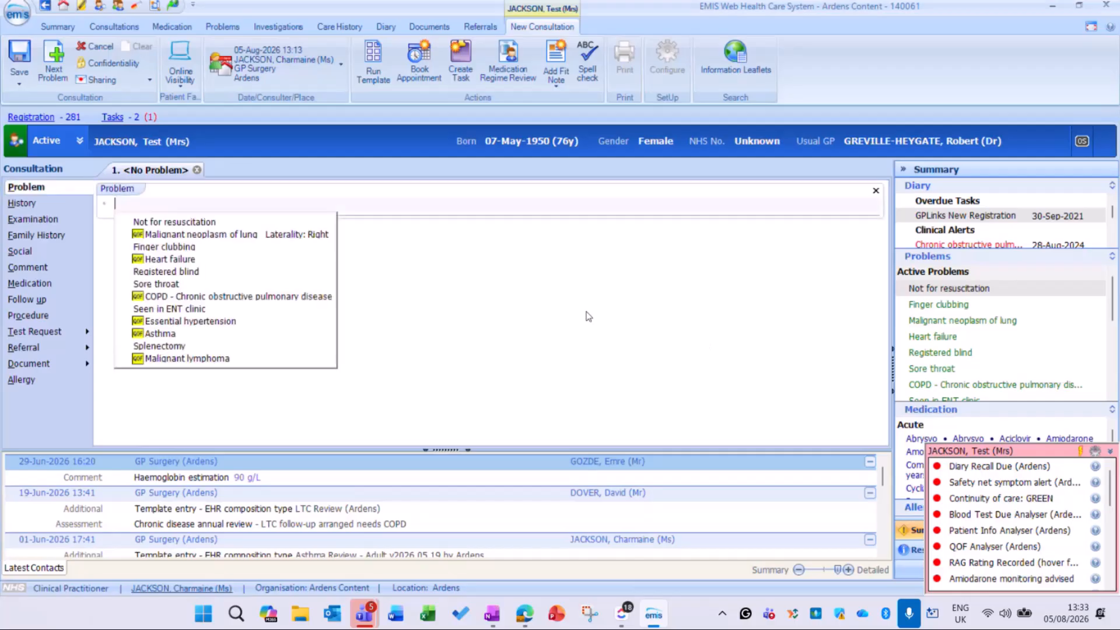
type("rena")
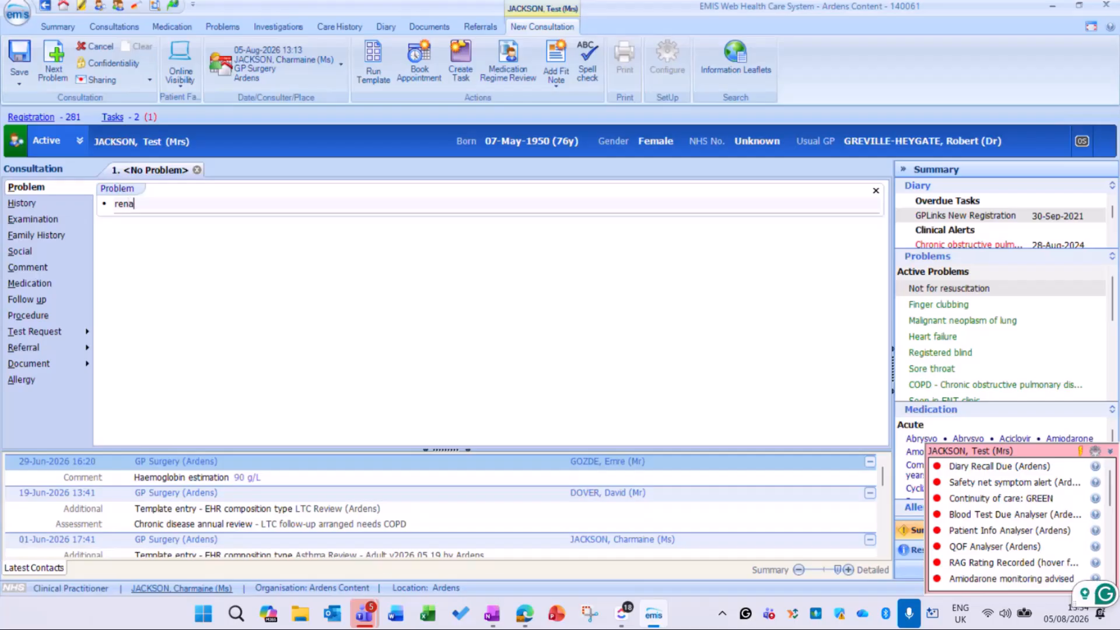
type("l cell")
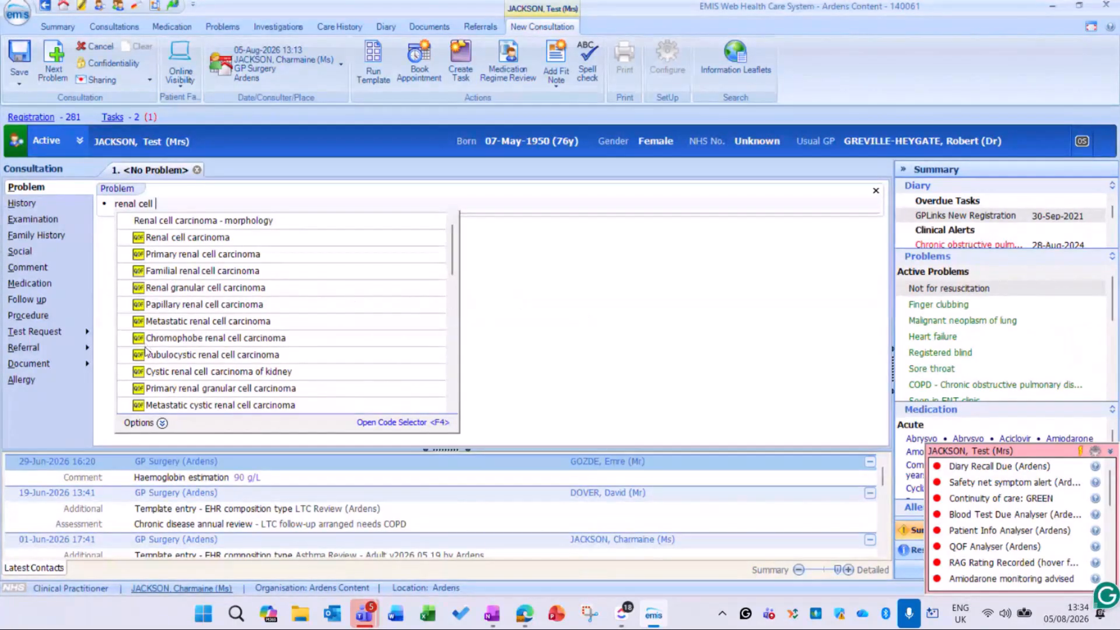
left_click(211, 222)
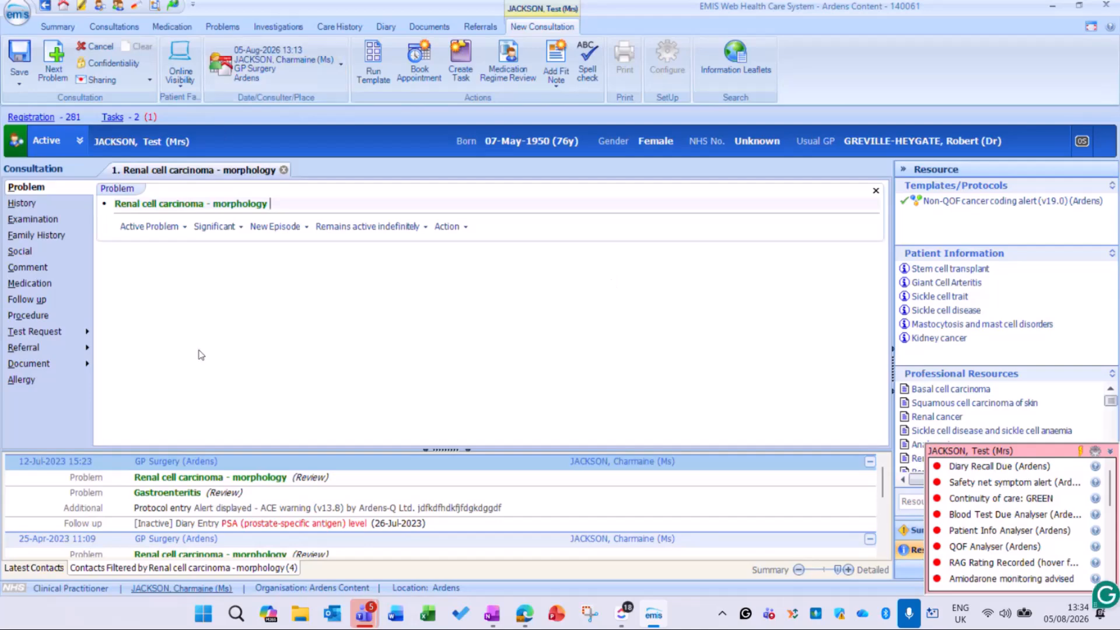
- Switch to Edge to show the non-QOF cancer code alert in the Ardens Data Quality Alerts article, and return to EMIS Web
mouse_move(537, 612)
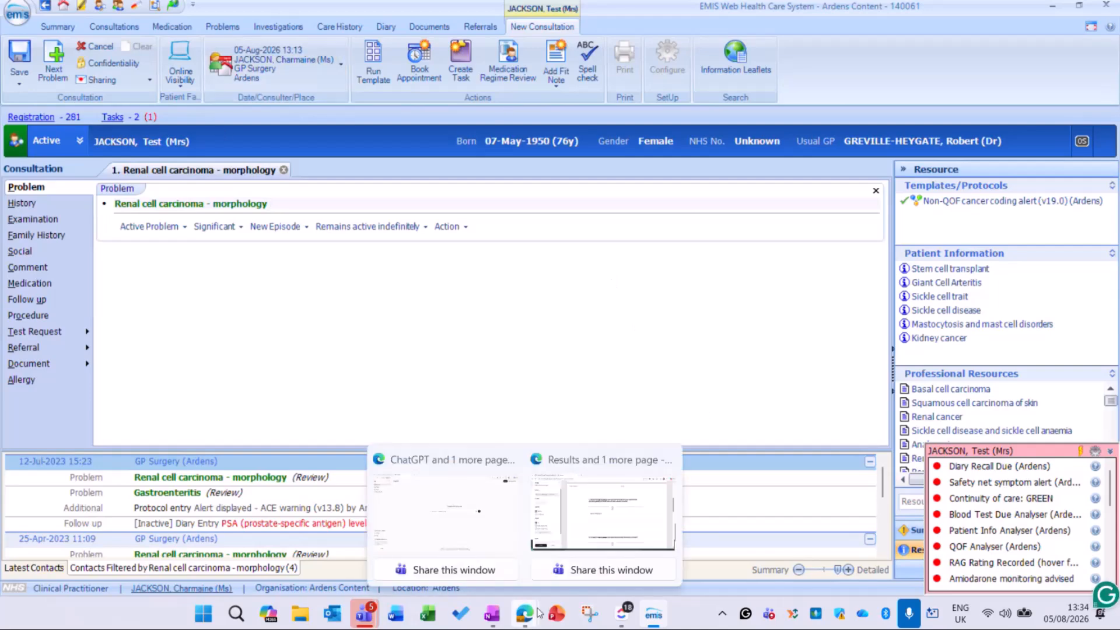
left_click(546, 513)
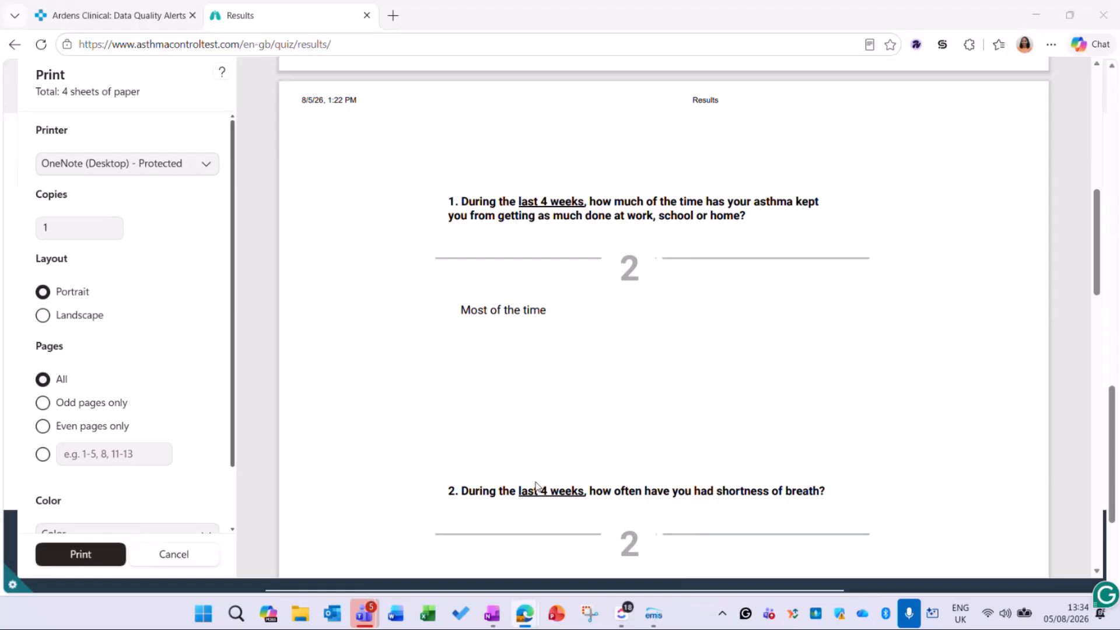
left_click(116, 15)
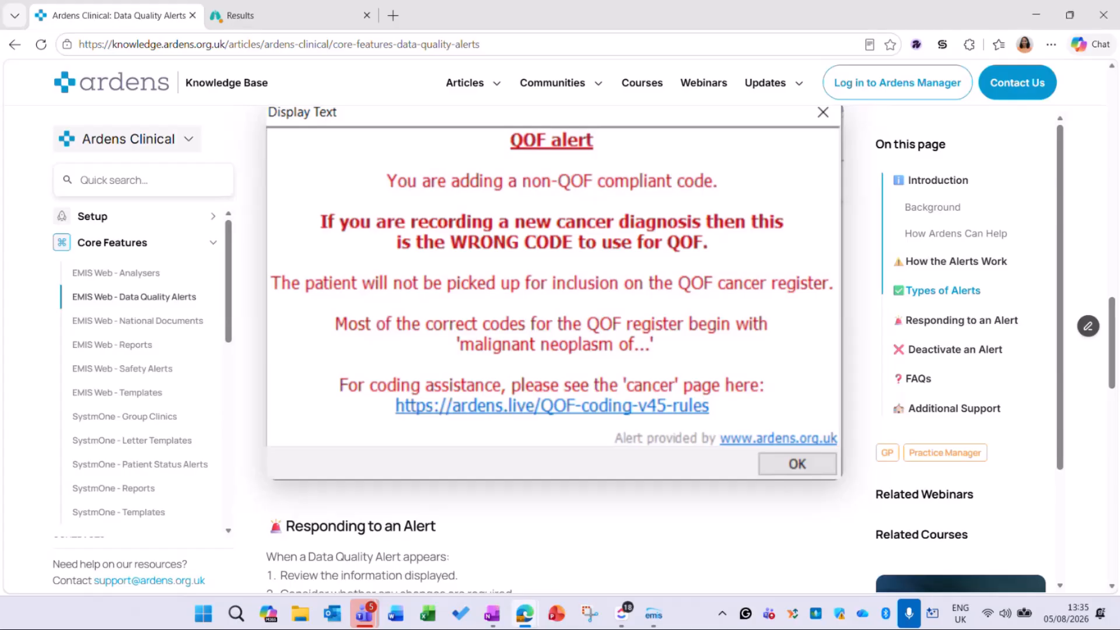
left_click(653, 614)
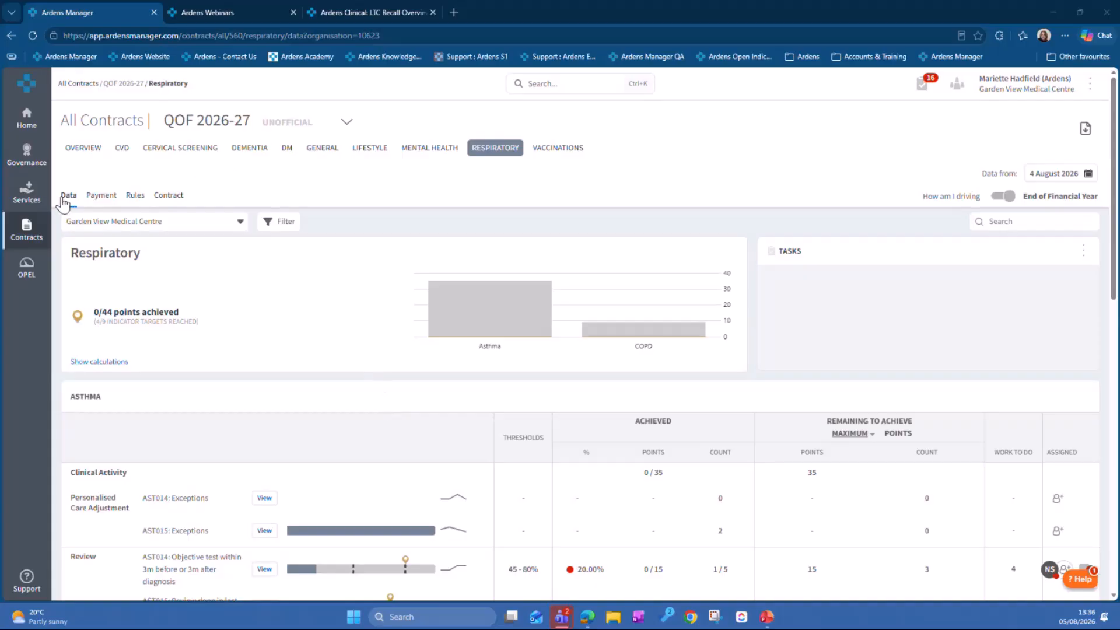
- On the QOF 2026-27 Respiratory page in Ardens Manager, open AST015: Review done in last 12m and list its patients
scroll(299, 455, "down", 4)
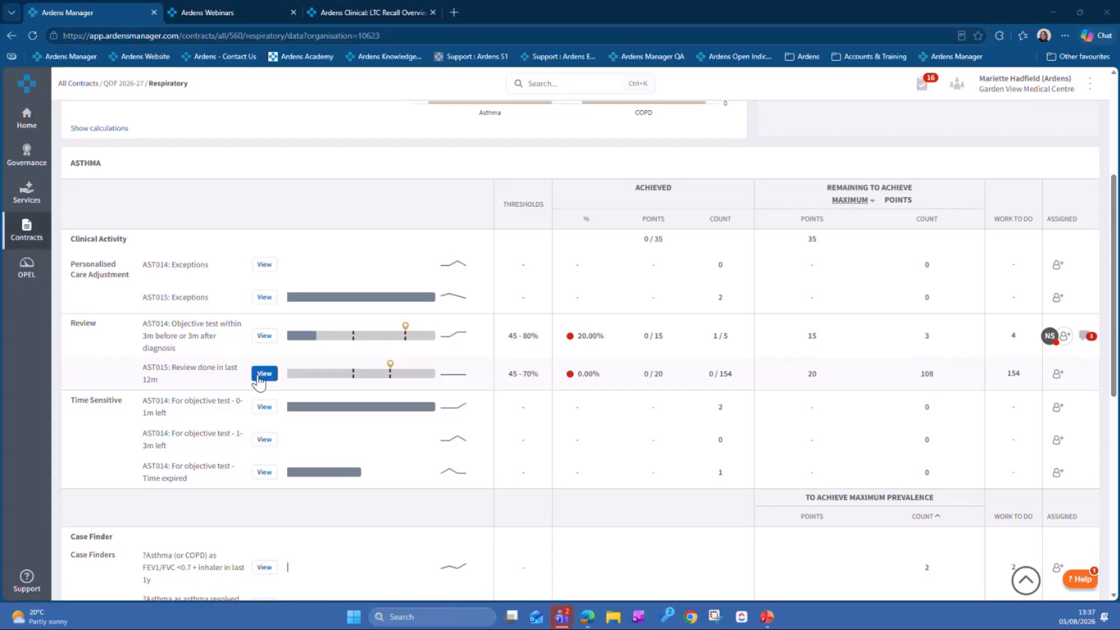
left_click(265, 376)
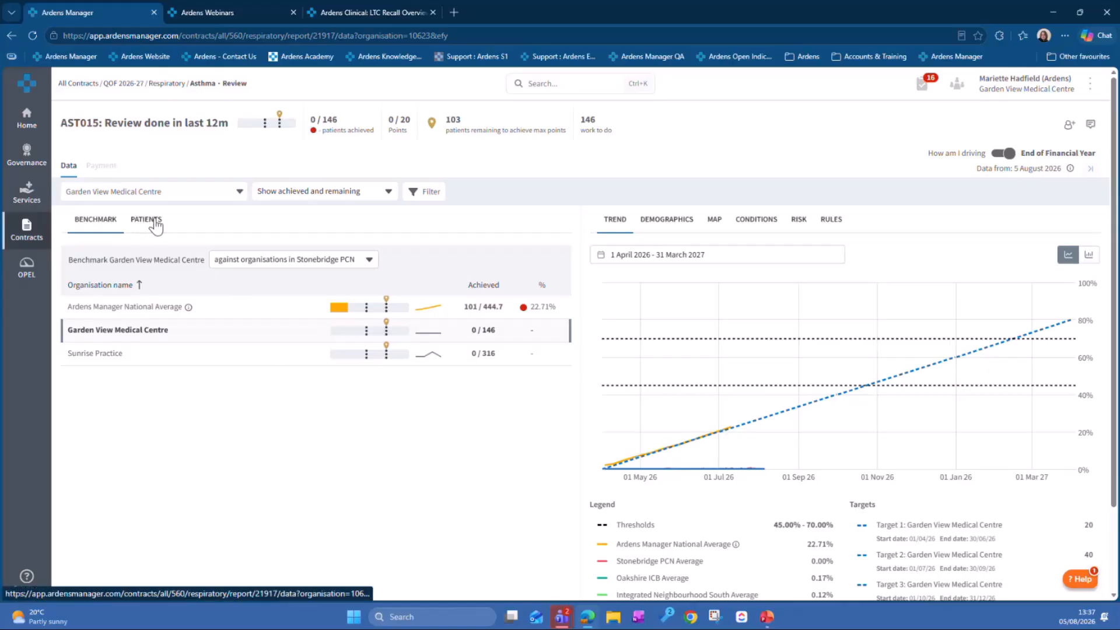
left_click(149, 221)
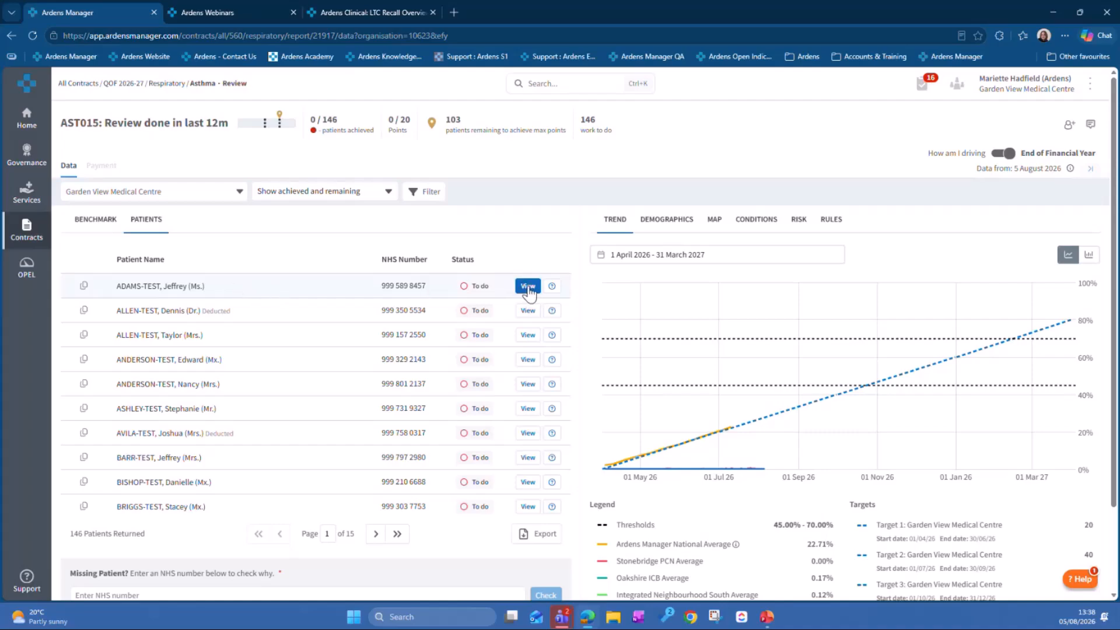
- View the first listed patient's outstanding contract indicators from the AST015 patient list, and close the patient record
left_click(528, 289)
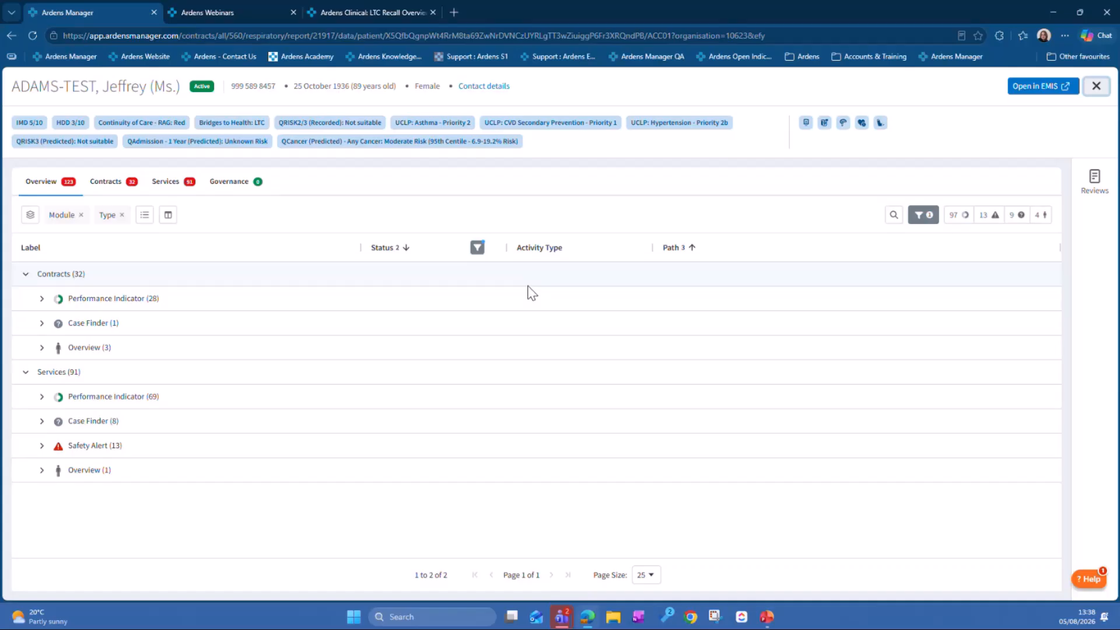
left_click(111, 184)
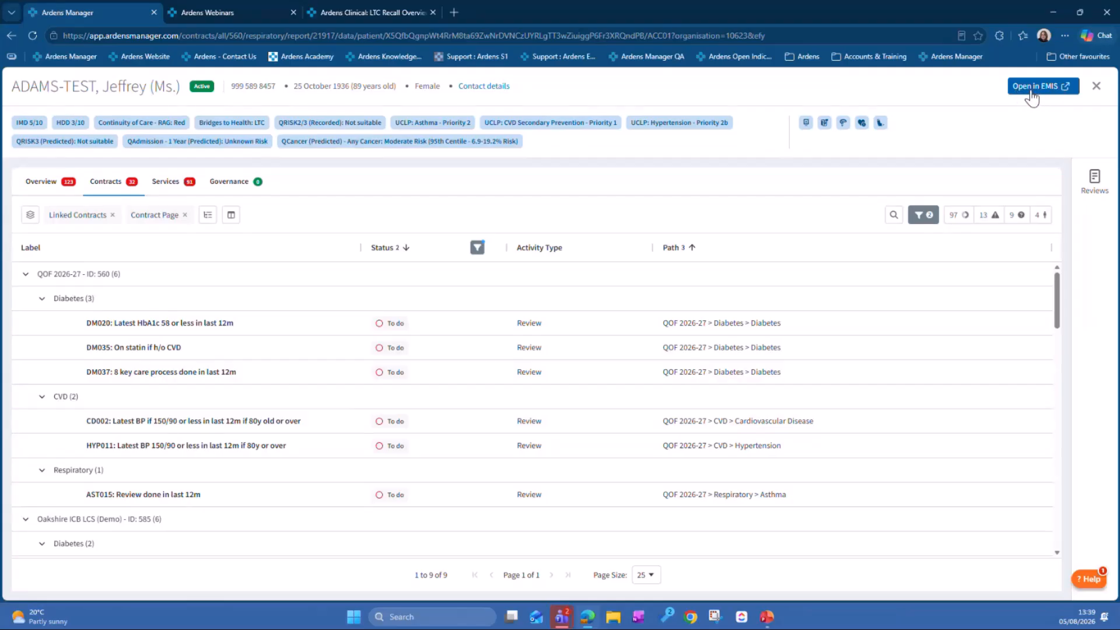
left_click(1097, 87)
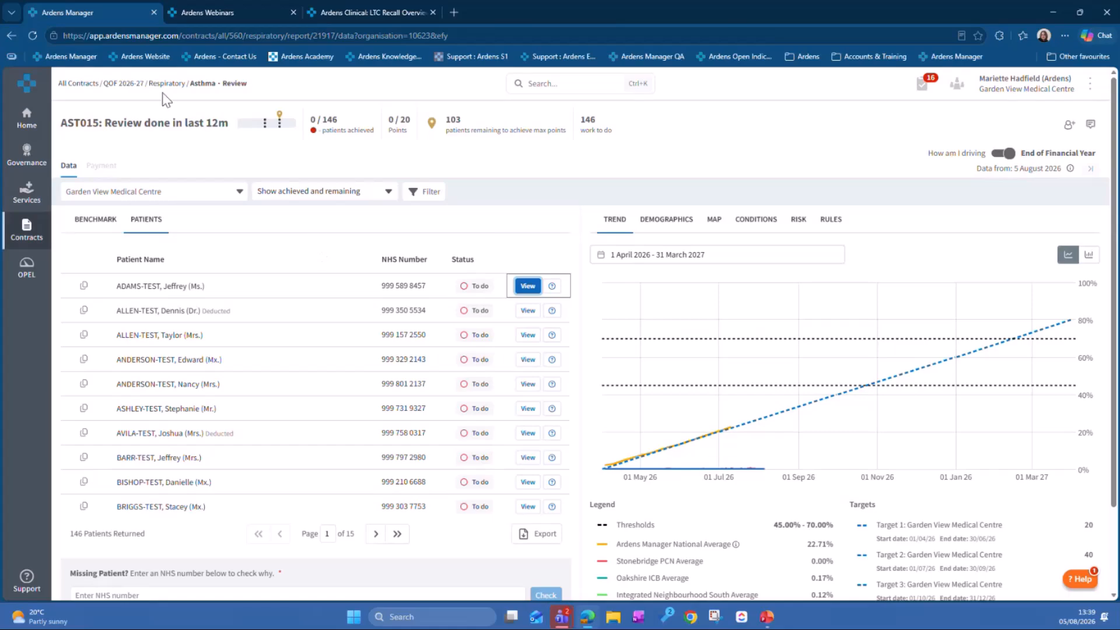
- Return to the QOF 2026-27 Respiratory page to show the asthma case finders, and switch to the Next Steps slide of the presentation
left_click(165, 84)
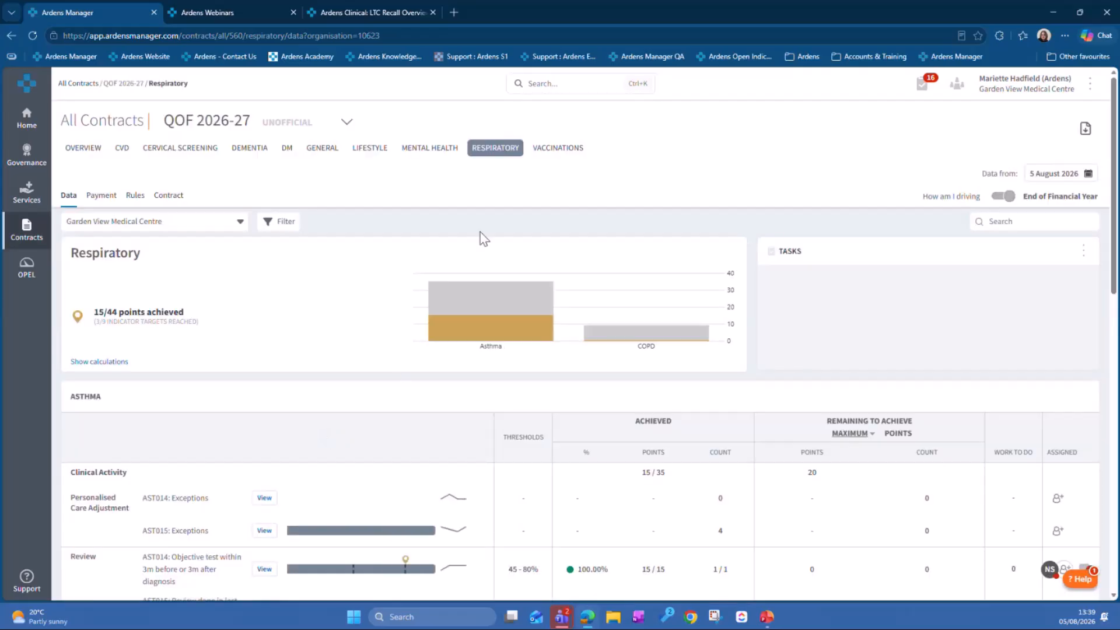
mouse_move(436, 283)
scroll(258, 532, "down", 4)
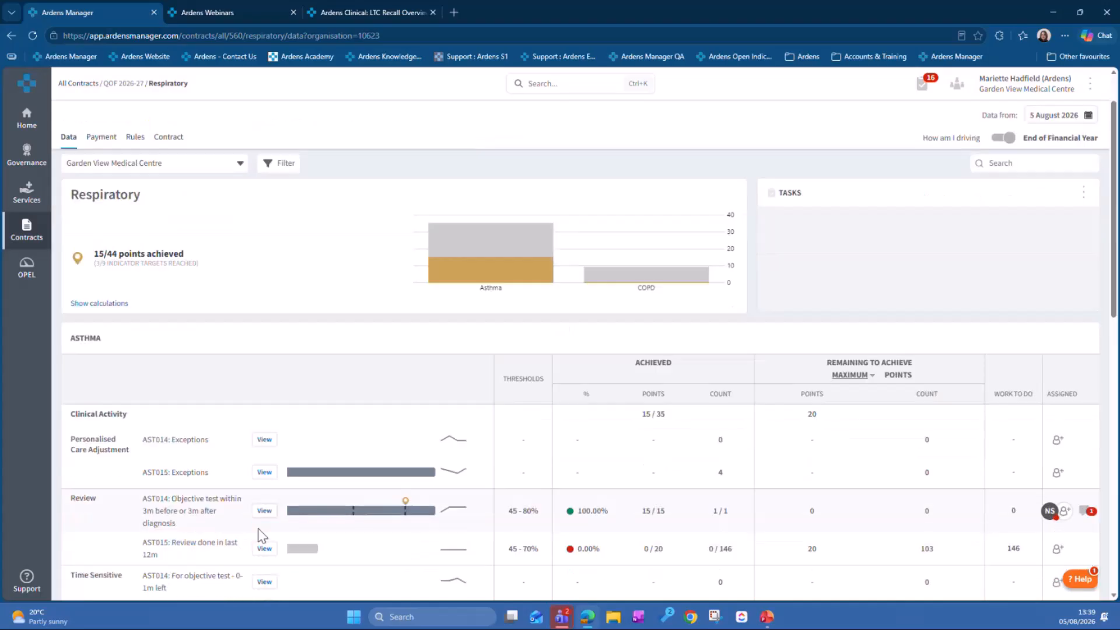
scroll(262, 536, "down", 4)
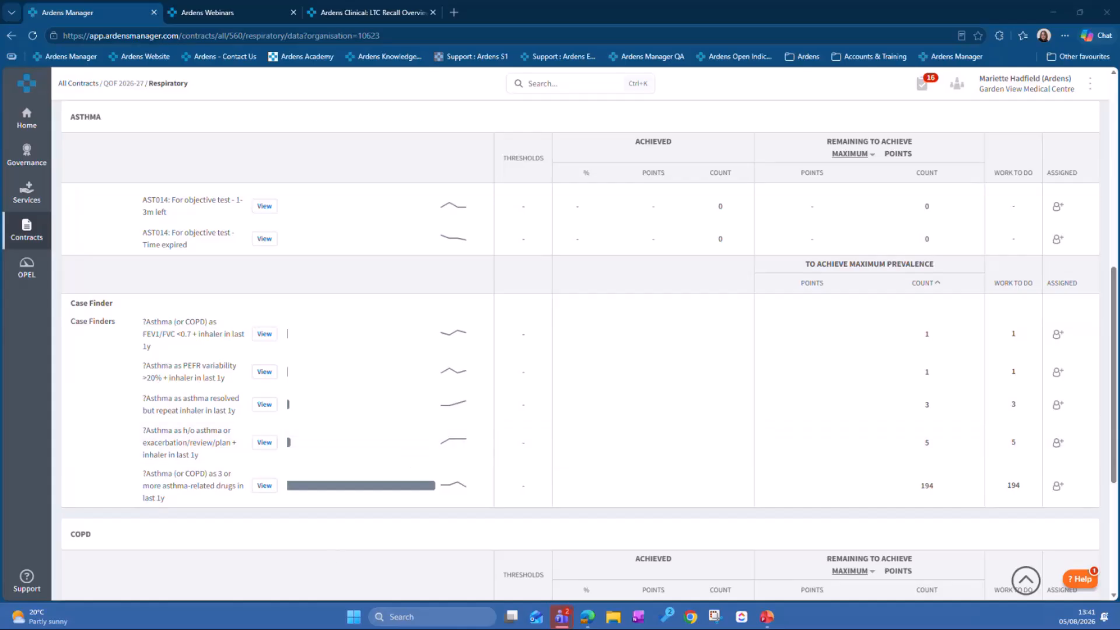
key("alt+Tab")
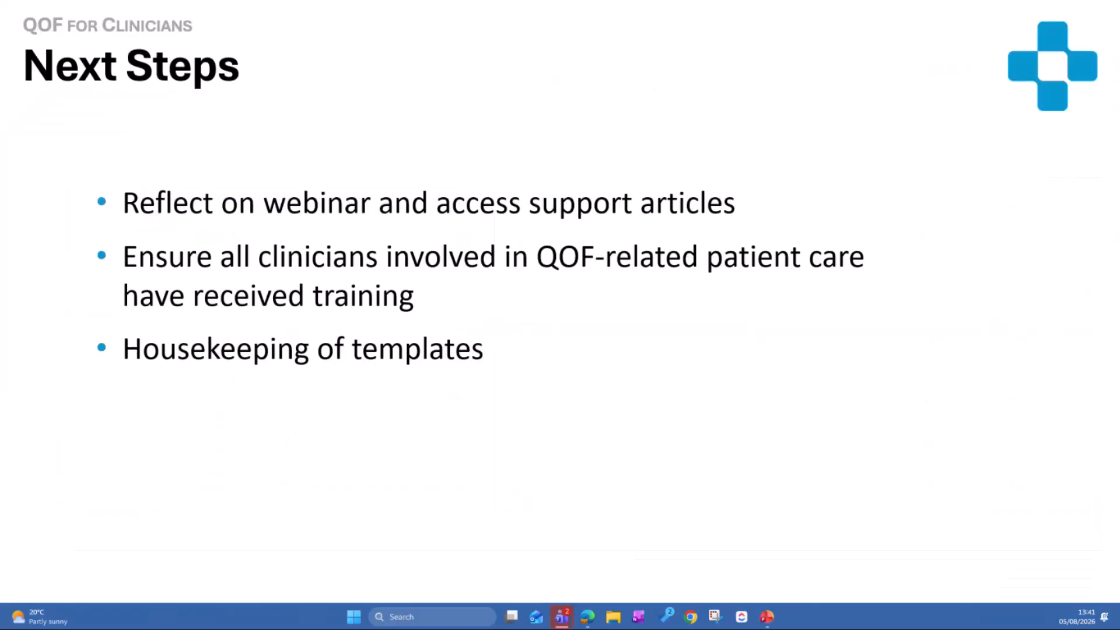